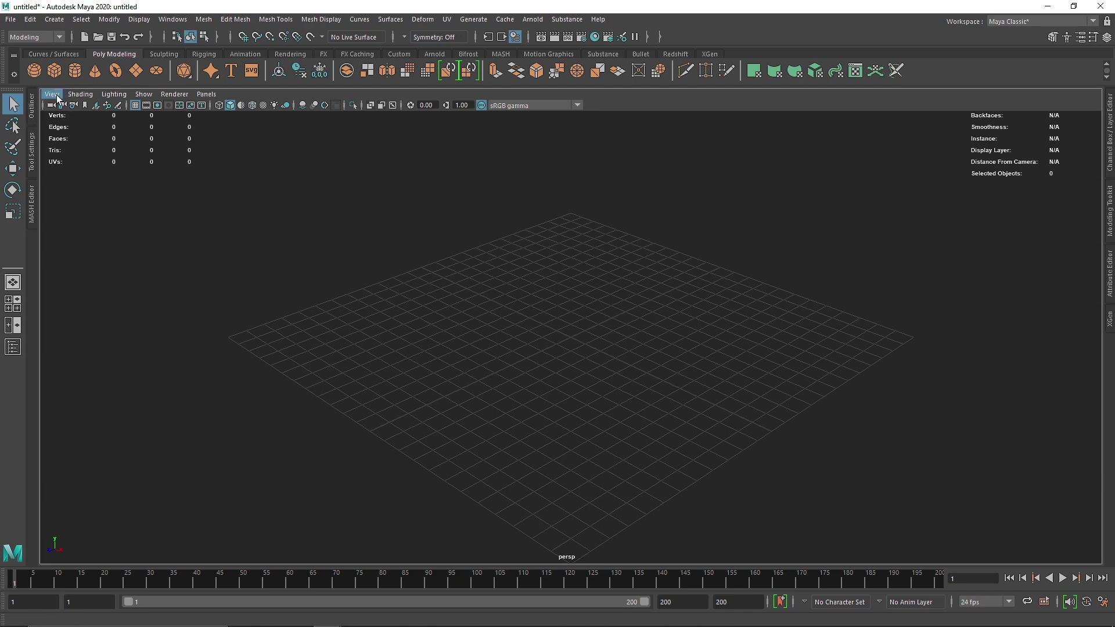
- Create a polygon sphere at the grid centre and raise it above the grid
left_click(37, 74)
left_click_drag(564, 356, 605, 345, "alt")
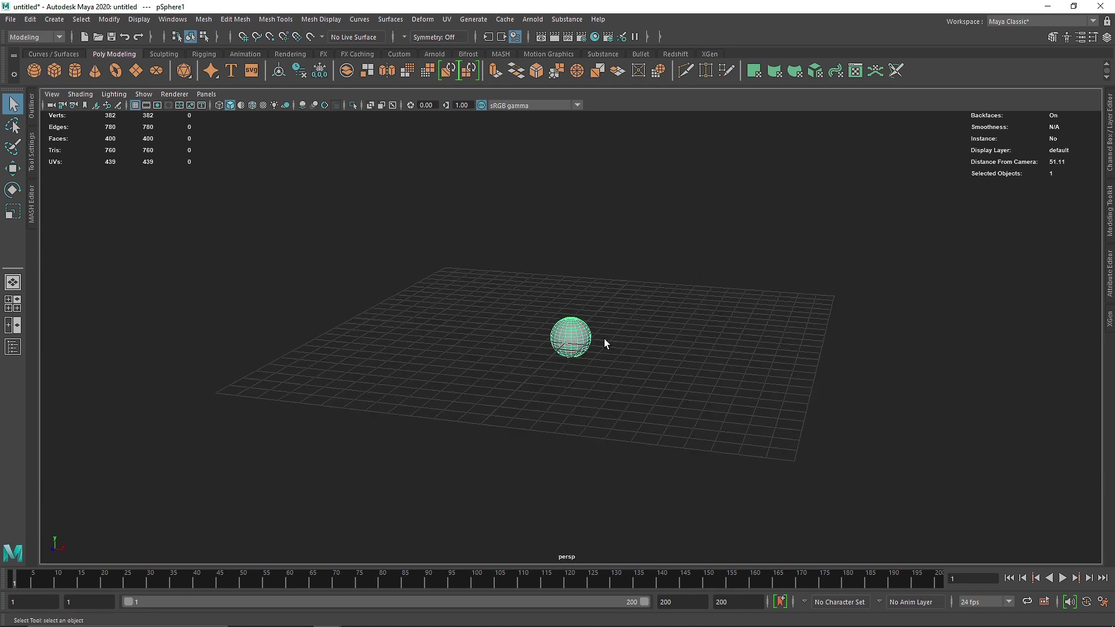
key("w")
left_click_drag(572, 303, 598, 300)
key("r")
scroll(617, 312, "up", 3)
key("f")
middle_click_drag(642, 311, 630, 320, "alt")
- Assign a new aiStandardSurface material named Gradient to the sphere, with its base weight set to 0
right_click_drag(543, 242, 540, 538)
left_click(490, 255)
left_click(559, 388)
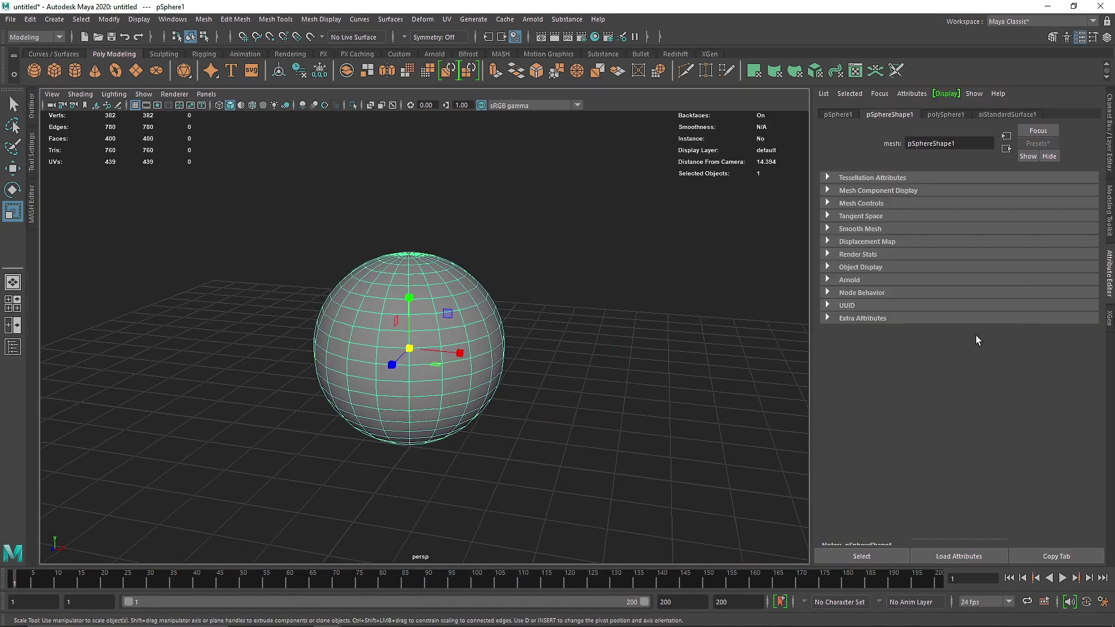
left_click(1001, 117)
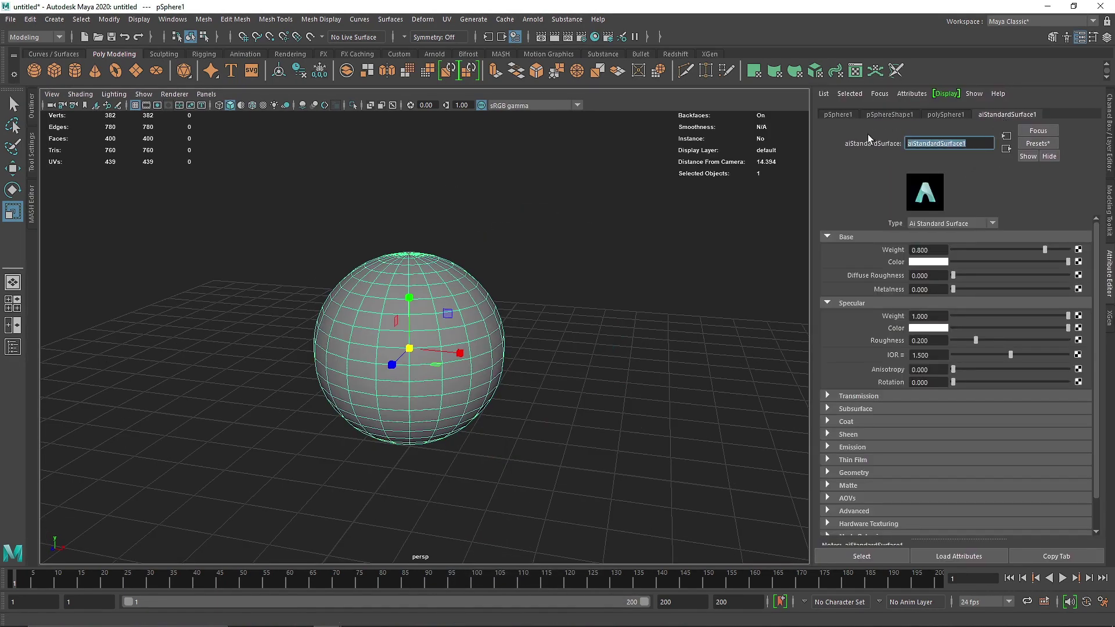
type("Gradient")
key("Return")
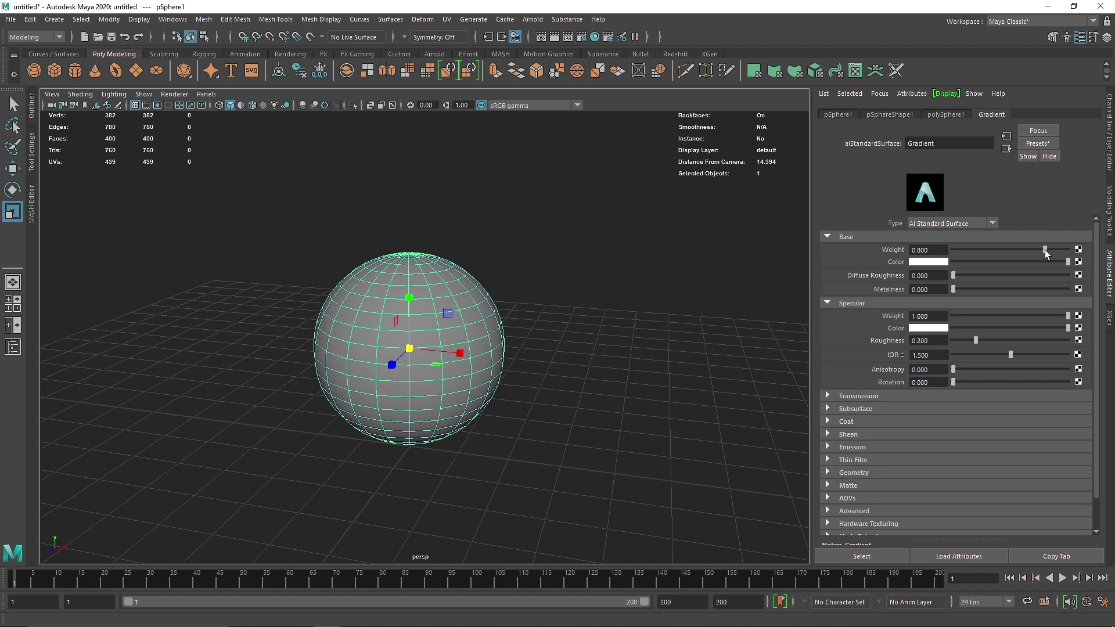
left_click_drag(1043, 250, 823, 254)
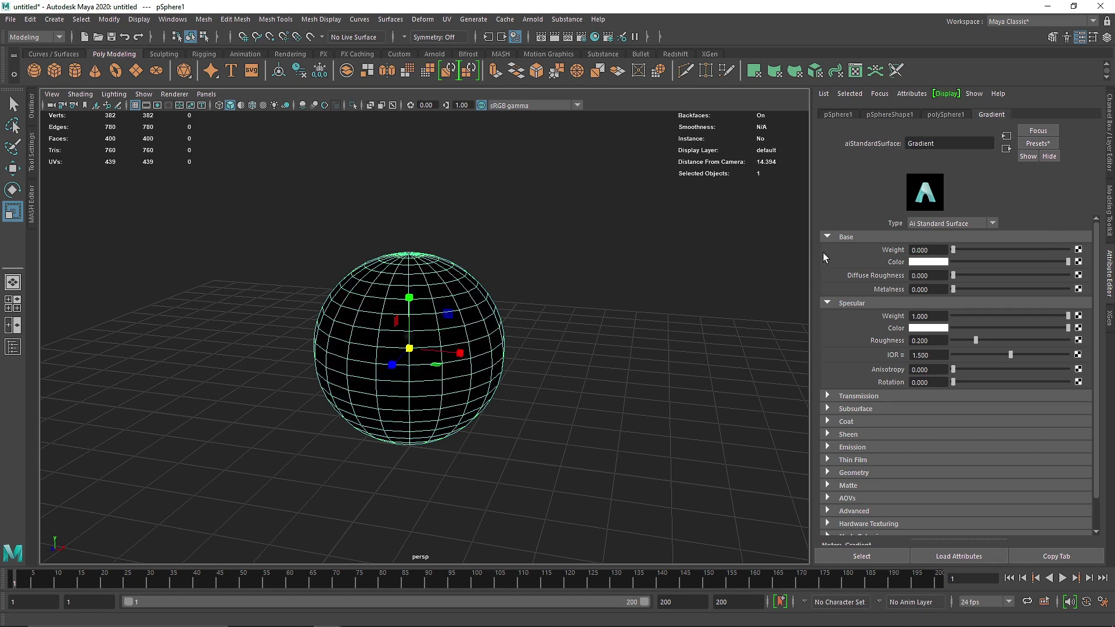
left_click(1022, 149)
mouse_move(1011, 390)
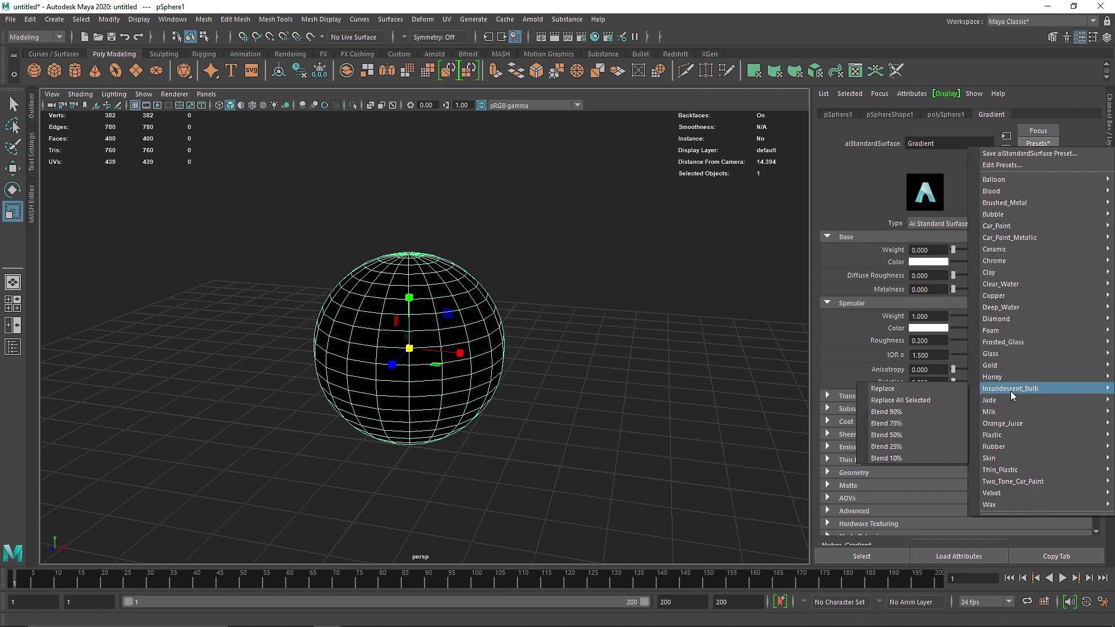
left_click(919, 388)
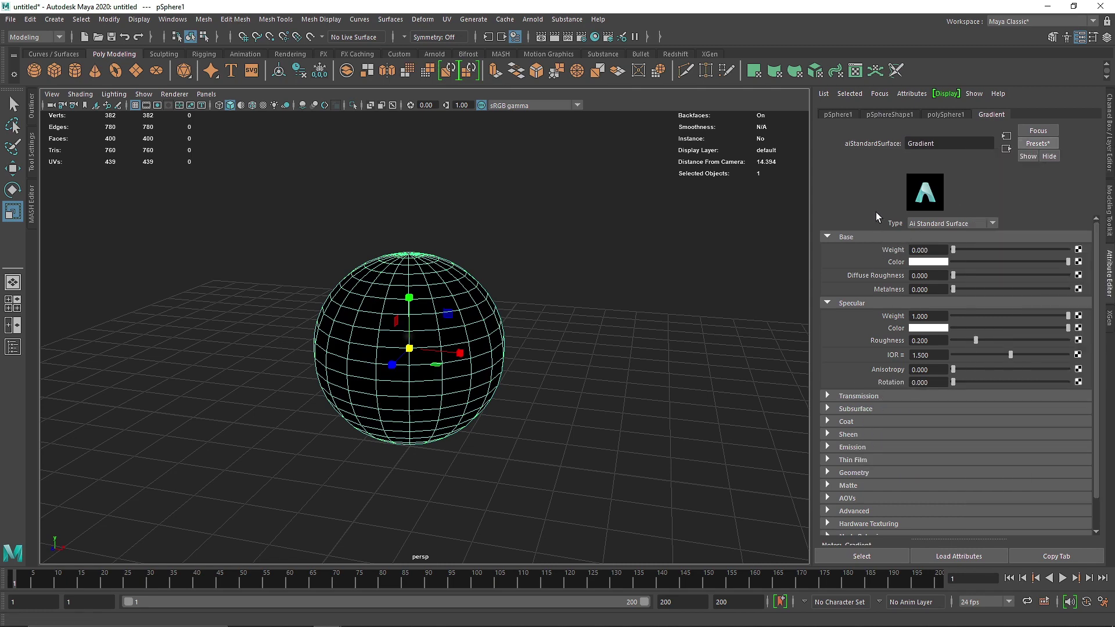
- Open the Hypershade and graph the Gradient material's network in the work area
left_click(595, 37)
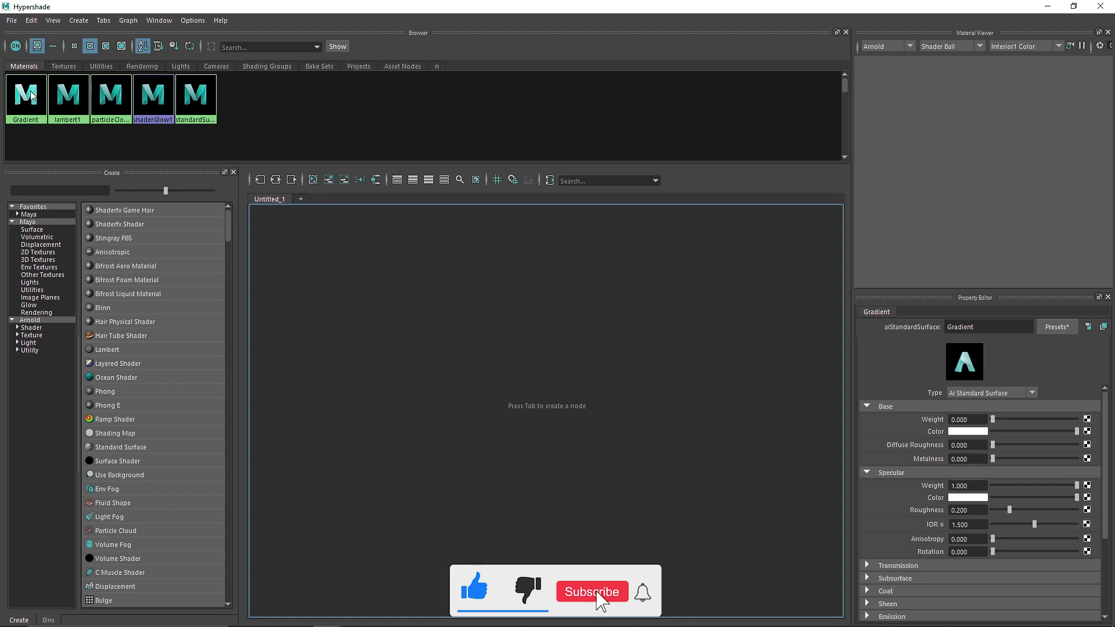
right_click(32, 93)
left_click(45, 81)
right_click_drag(45, 82, 115, 121)
middle_click_drag(584, 357, 644, 380, "alt")
left_click(555, 315)
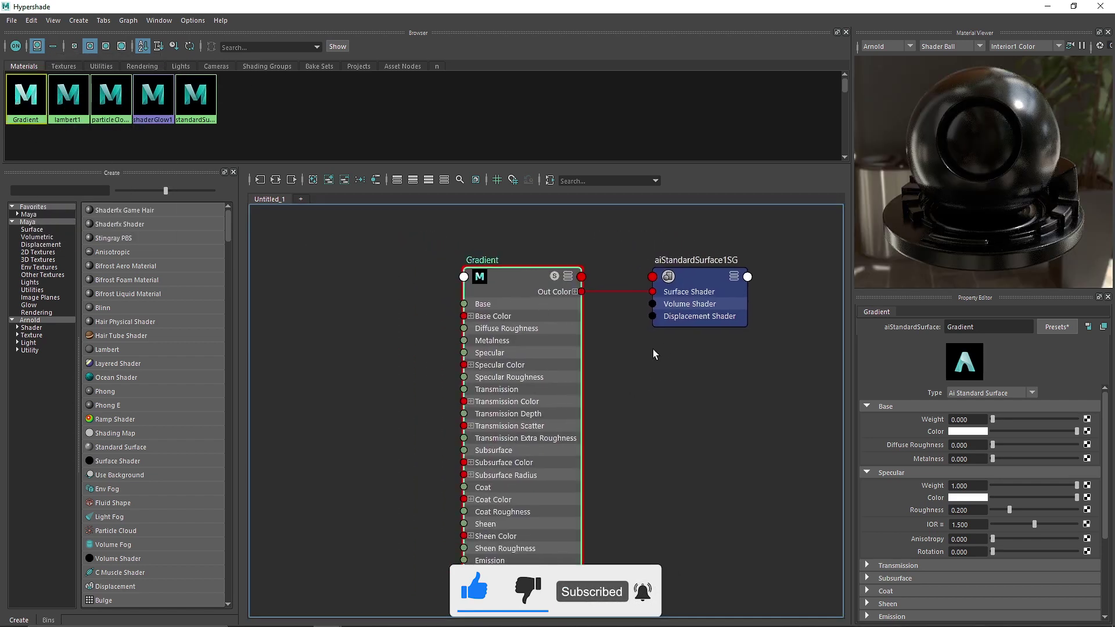
- Set the Gradient material's emission weight to 1
left_click(892, 406)
left_click(888, 419)
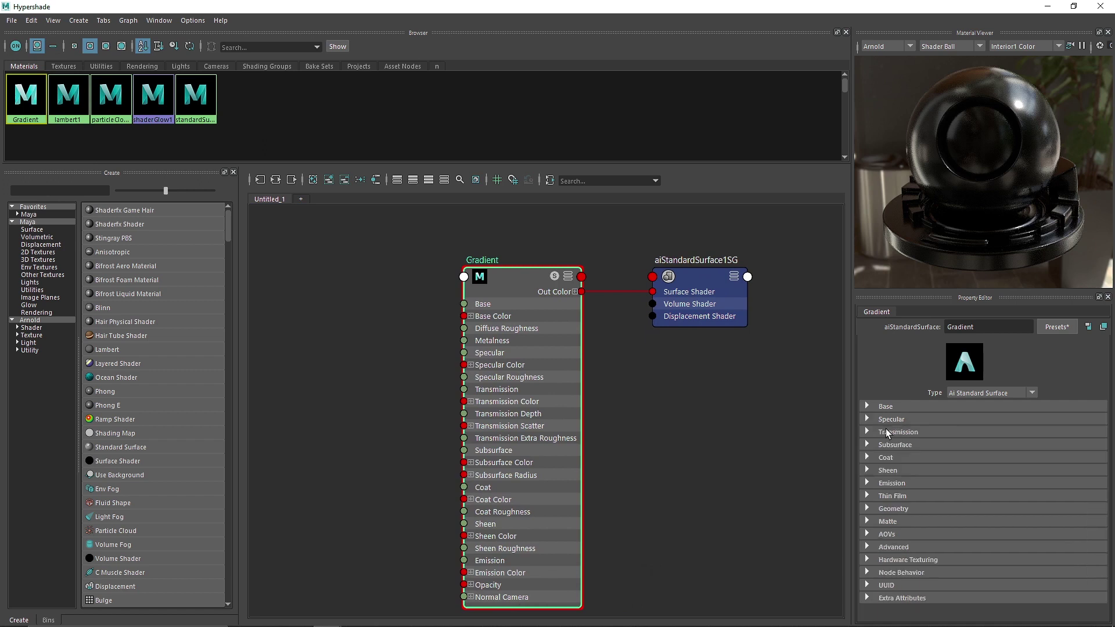
left_click(907, 485)
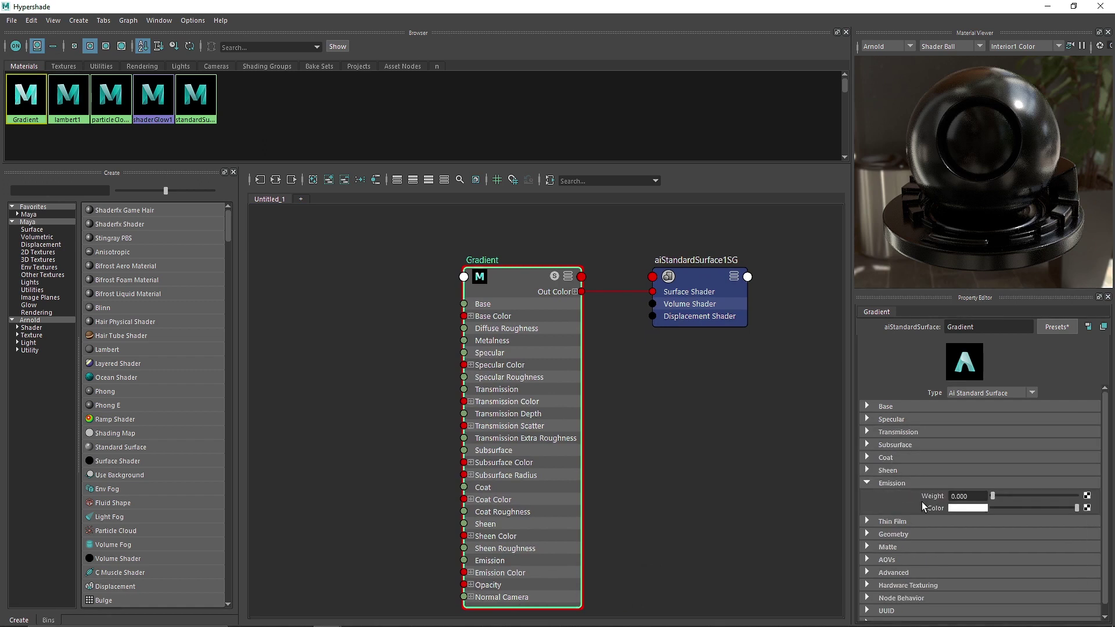
left_click_drag(992, 497, 1108, 504)
middle_click_drag(677, 454, 692, 424, "alt")
left_click(963, 507)
- Search the node list for ramp, create an aiRampRgb node and place it beside the Gradient material node
middle_click_drag(398, 313, 414, 319, "alt")
left_click(31, 191)
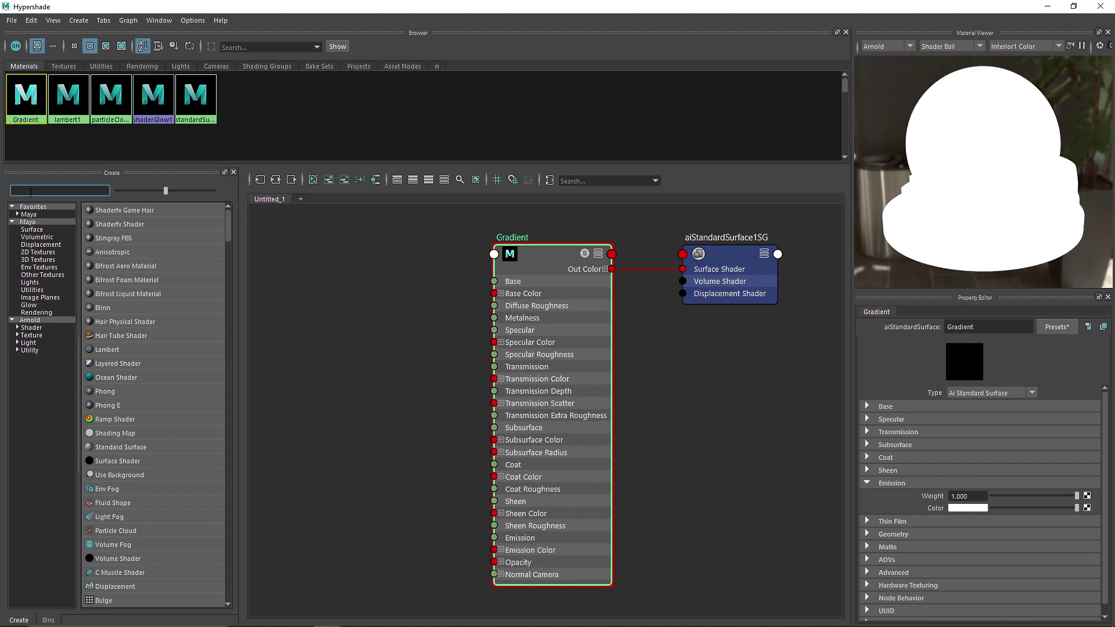
type("ramp")
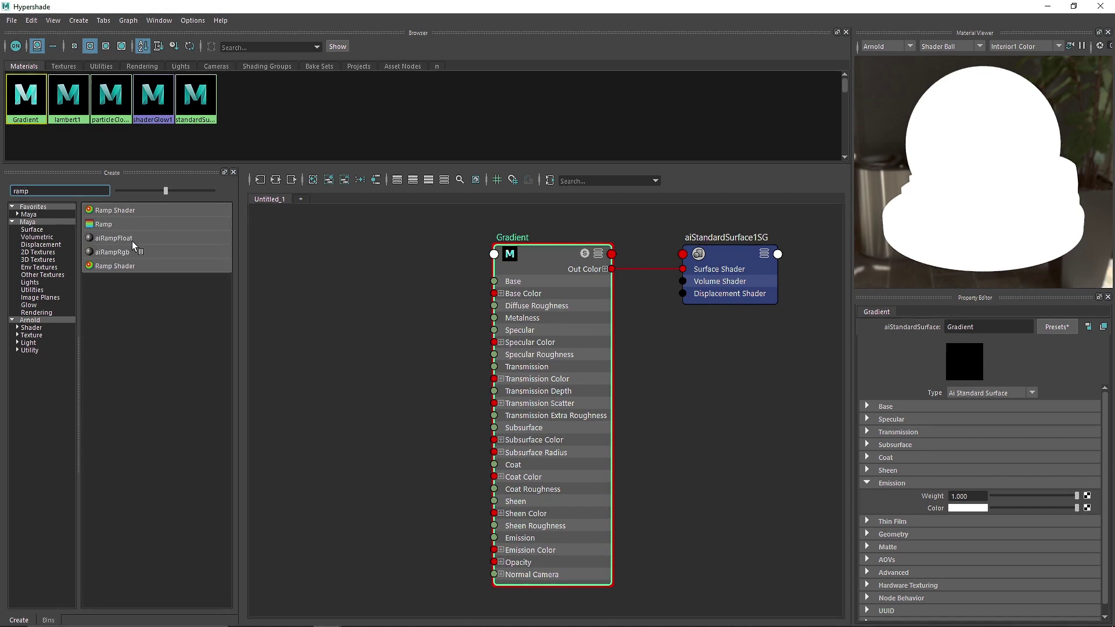
left_click(119, 254)
middle_click_drag(281, 270, 386, 287, "alt")
left_click_drag(461, 405, 407, 393)
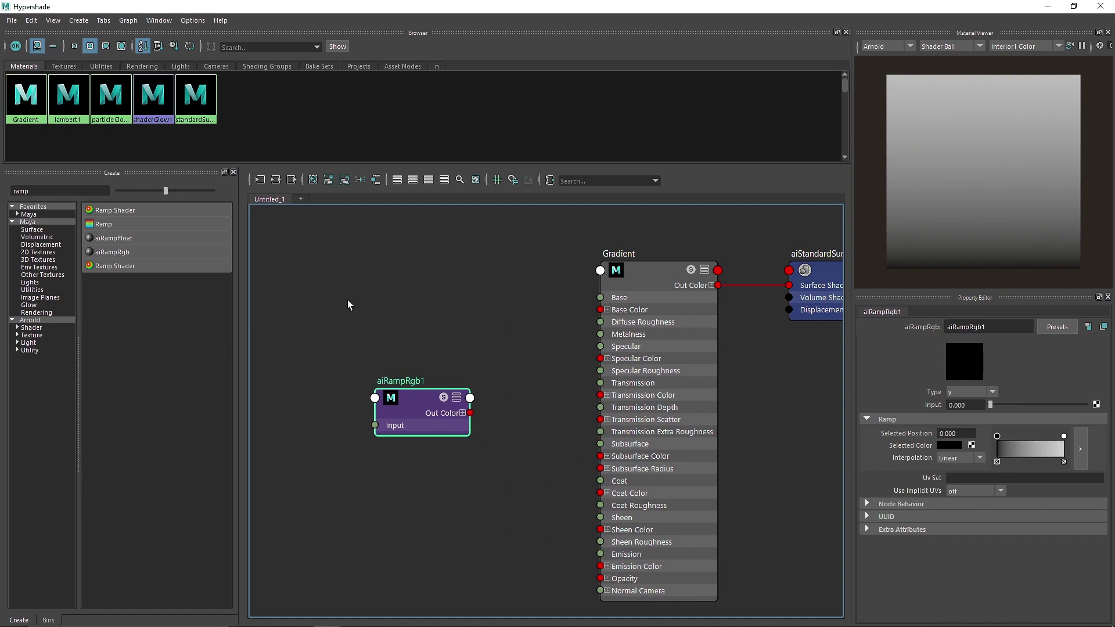
- Connect the aiRampRgb node's Out Color to the Gradient material's Emission Color
left_click_drag(323, 304, 555, 519)
middle_click_drag(453, 352, 447, 328, "alt")
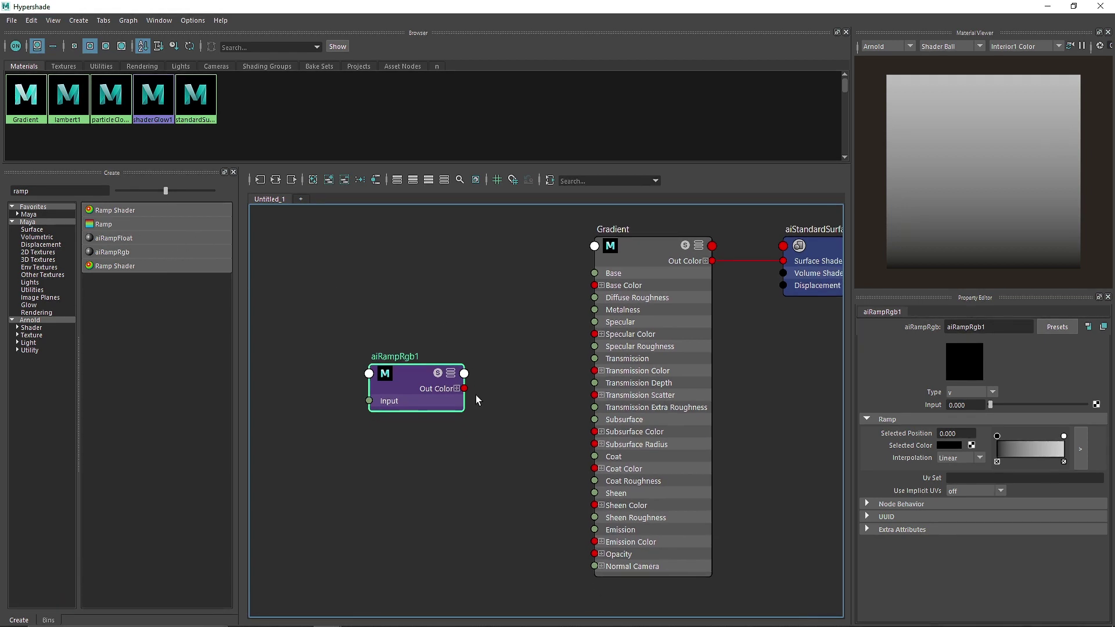
left_click_drag(464, 388, 594, 542)
middle_click_drag(545, 431, 508, 400, "alt")
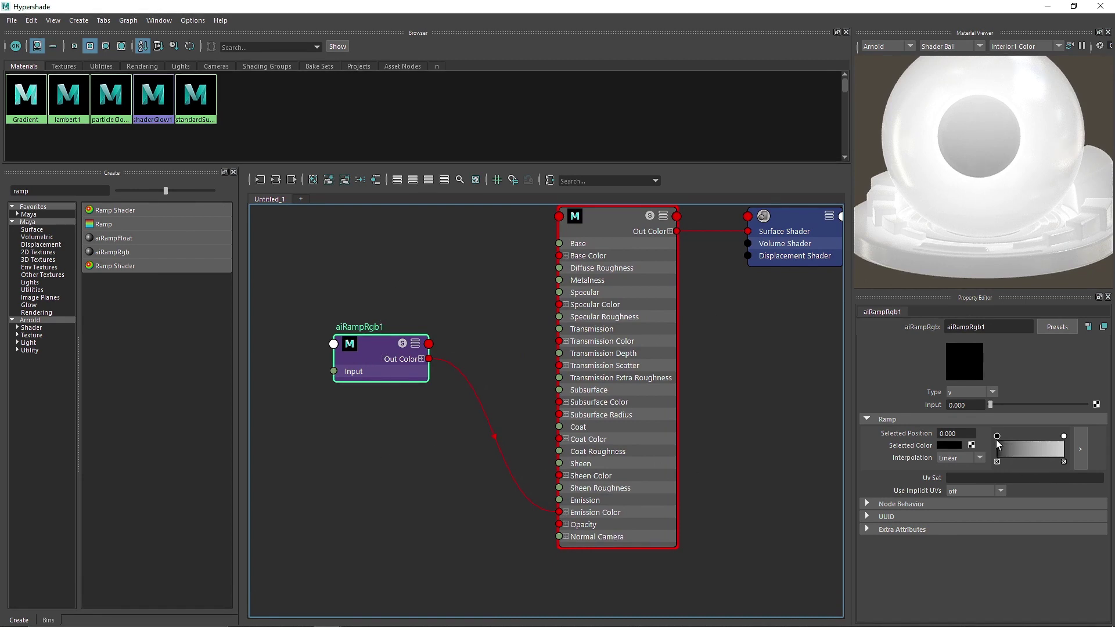
- Try the u, radial and custom ramp types on the aiRampRgb node and return the type to v
left_click(966, 397)
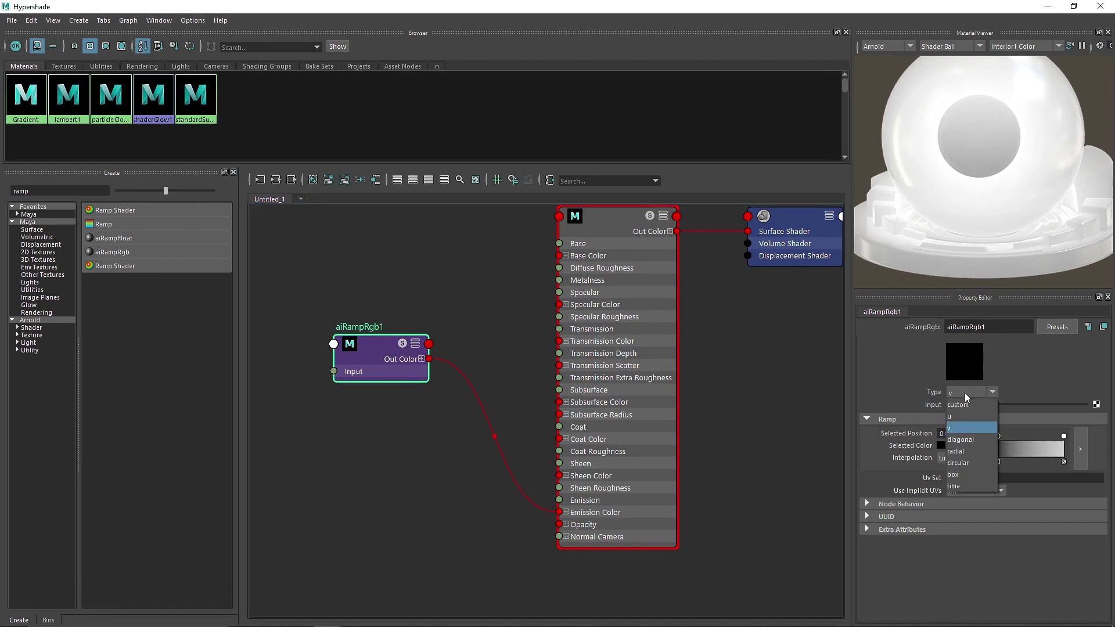
left_click(963, 411)
left_click(964, 393)
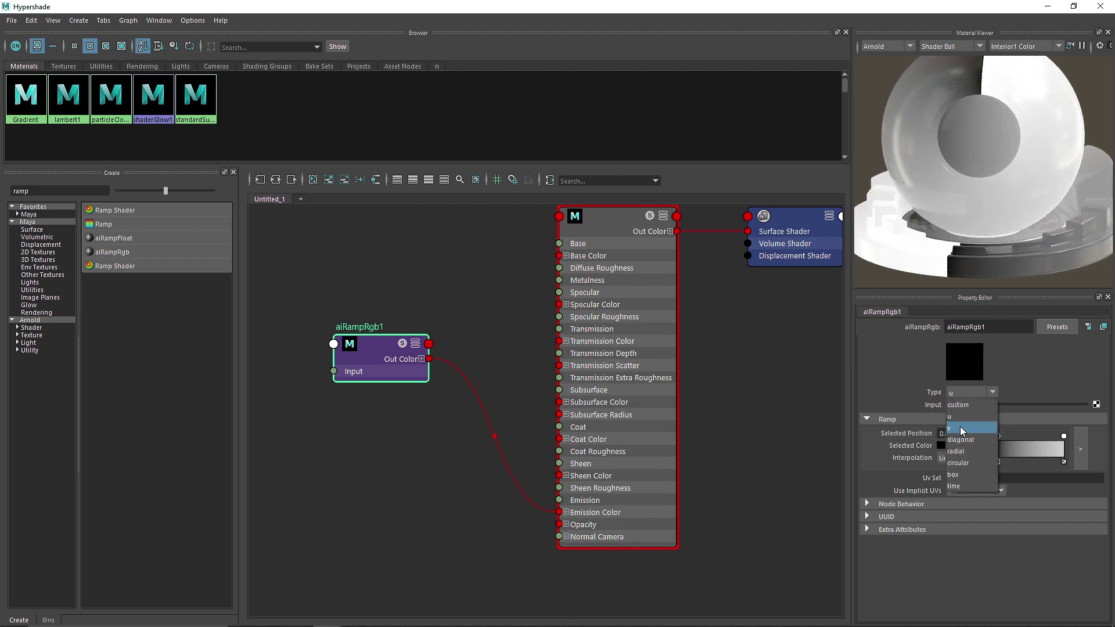
left_click(958, 427)
left_click(965, 393)
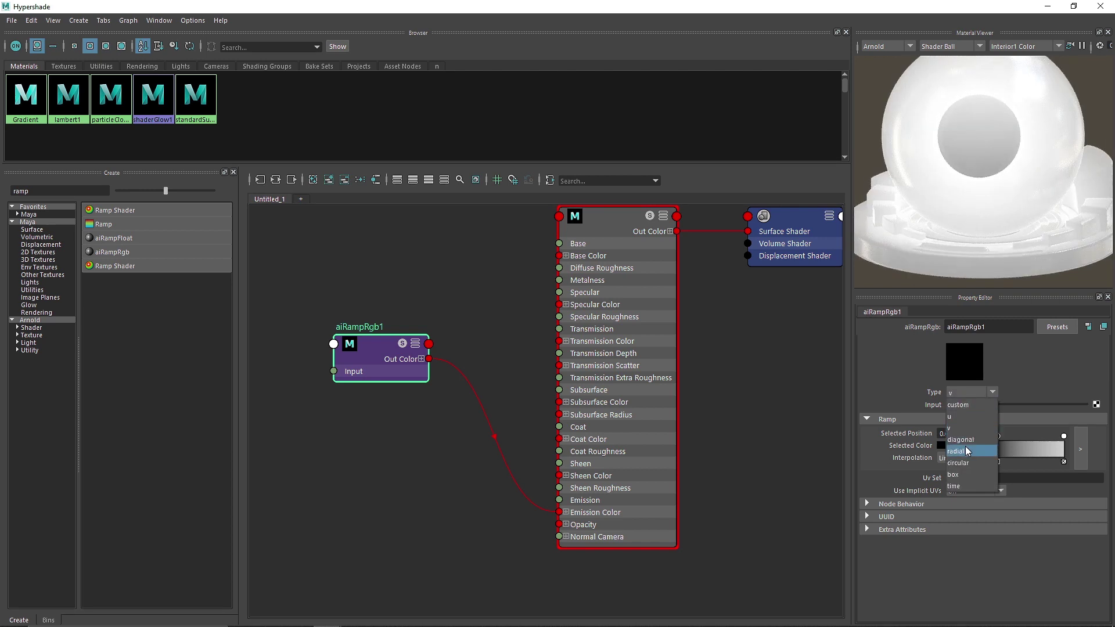
left_click(966, 451)
left_click(969, 393)
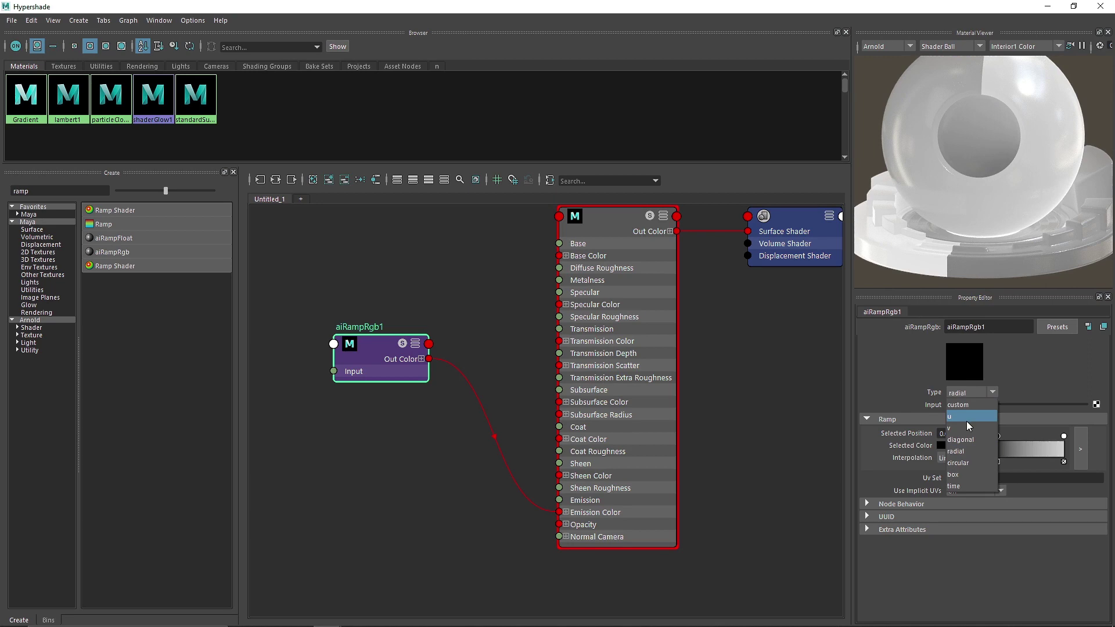
left_click(960, 404)
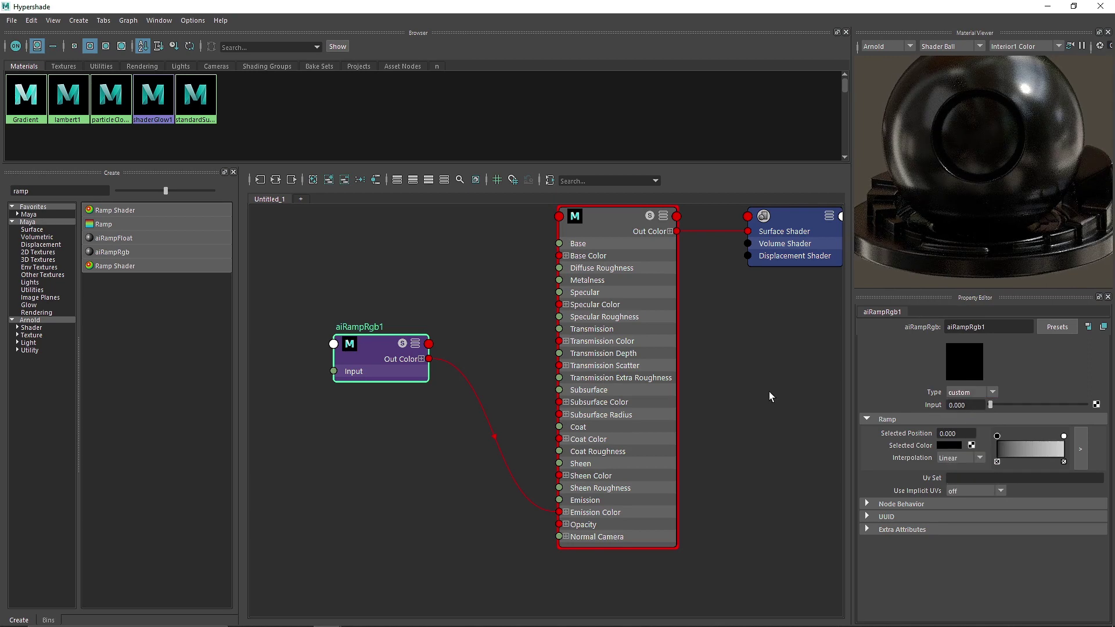
left_click(969, 393)
left_click(967, 415)
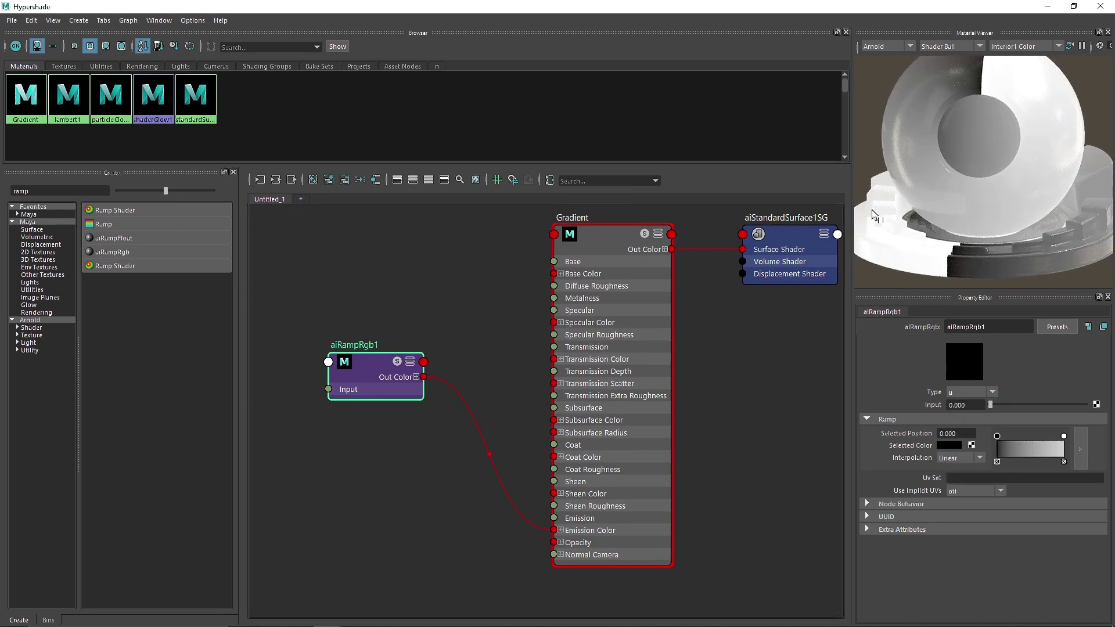
left_click(968, 392)
left_click(967, 403)
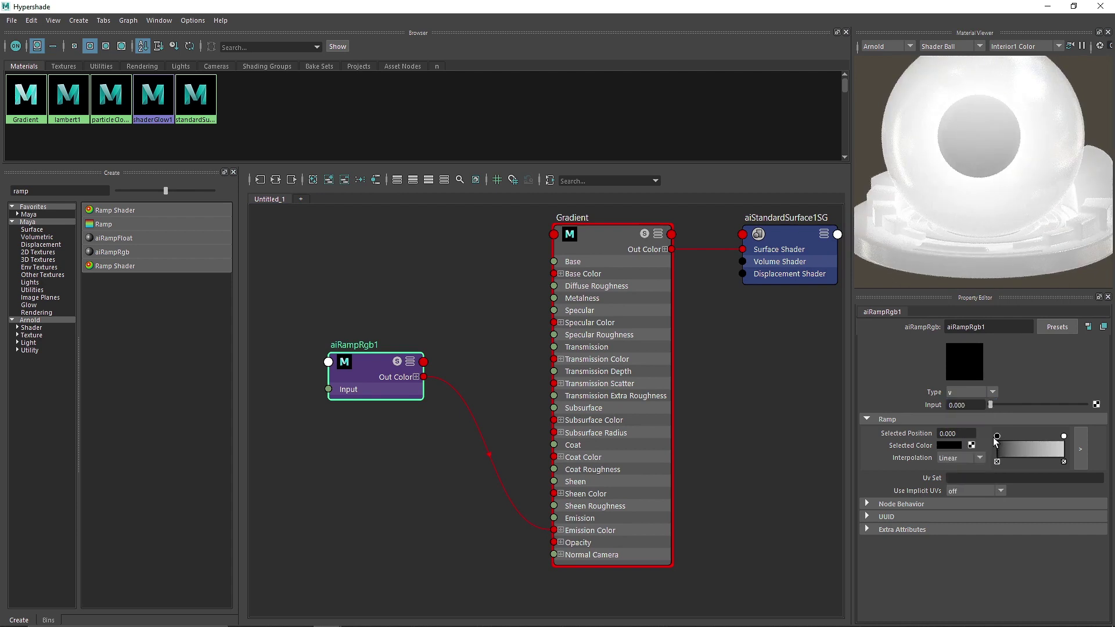
- Colour the ramp's start point red and its end point blue
left_click(950, 446)
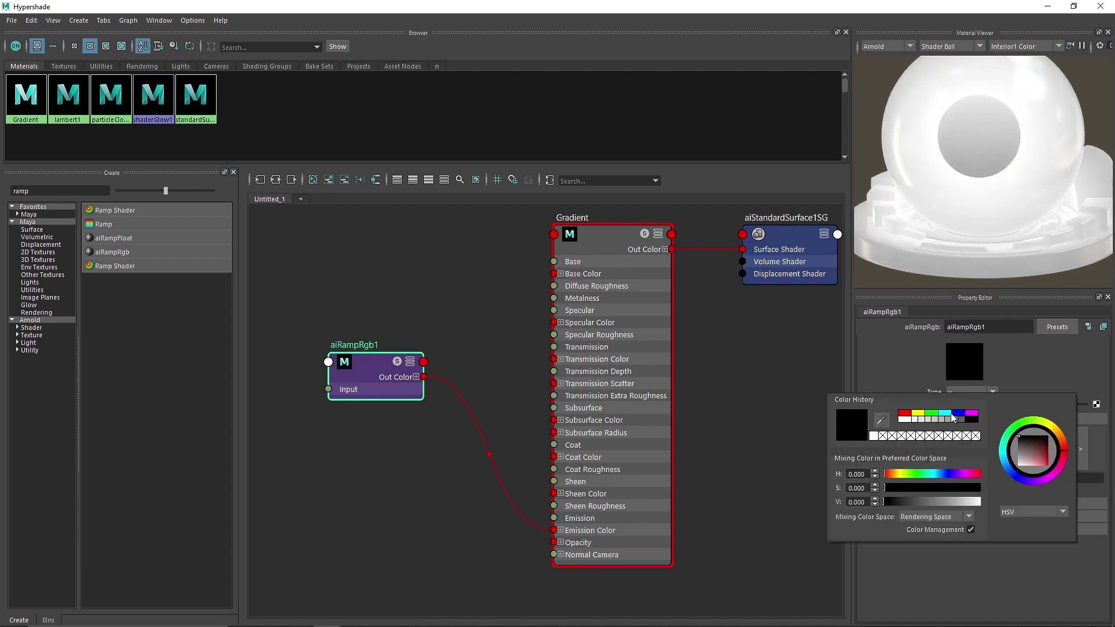
left_click(905, 414)
left_click(1062, 436)
left_click(950, 445)
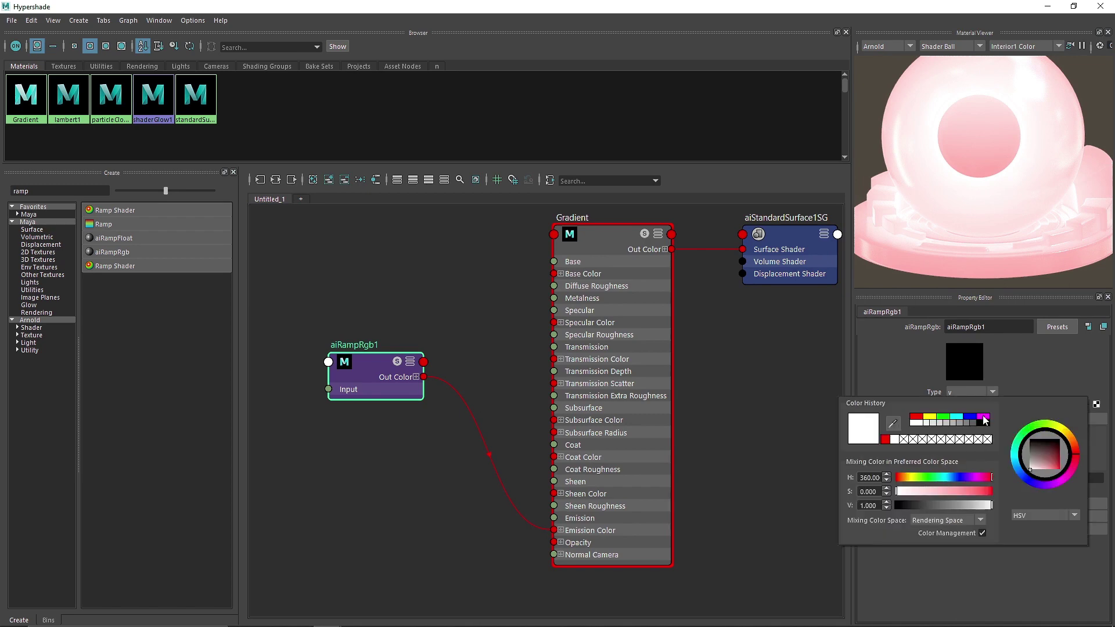
left_click(984, 418)
left_click(969, 418)
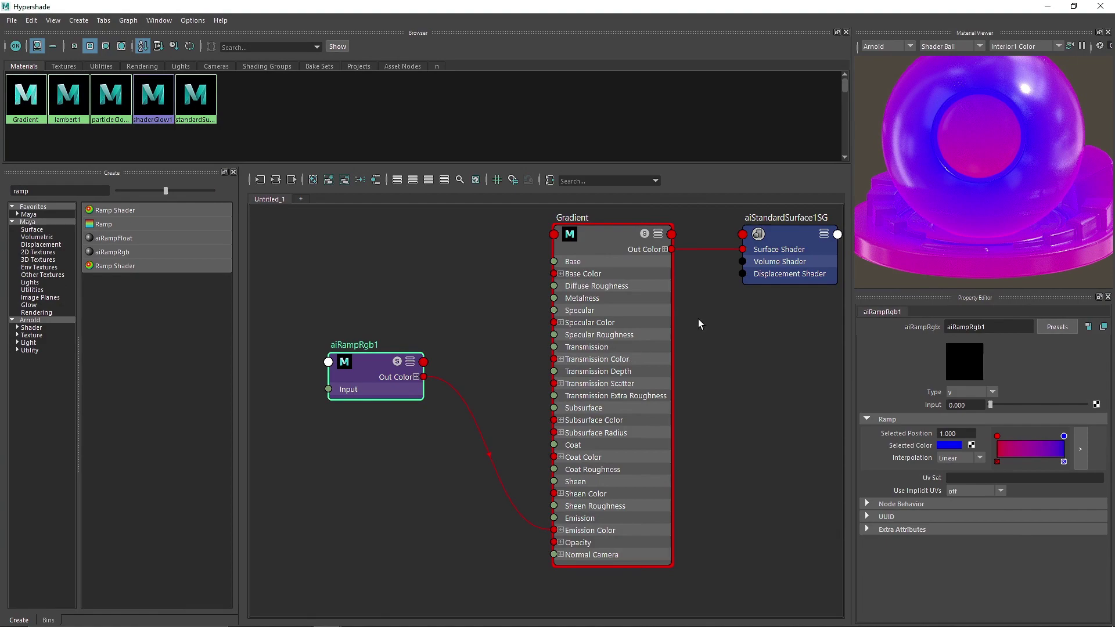
- Close the Hypershade, render the sphere in the Arnold RenderView and widen the render view
left_click(1100, 6)
left_click(396, 285)
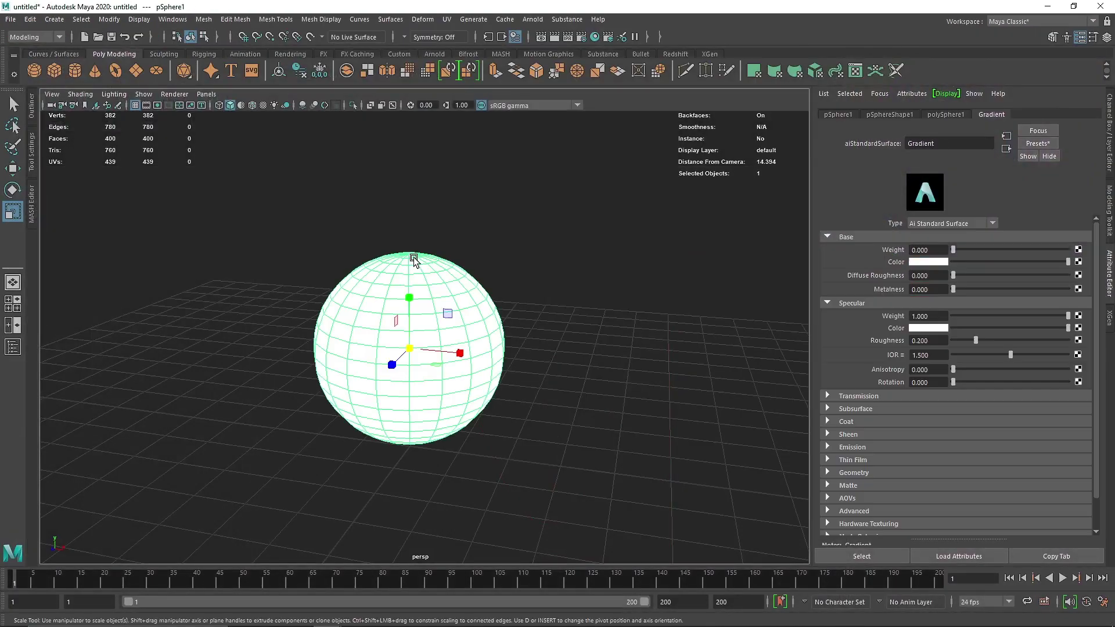
left_click(435, 54)
left_click(437, 71)
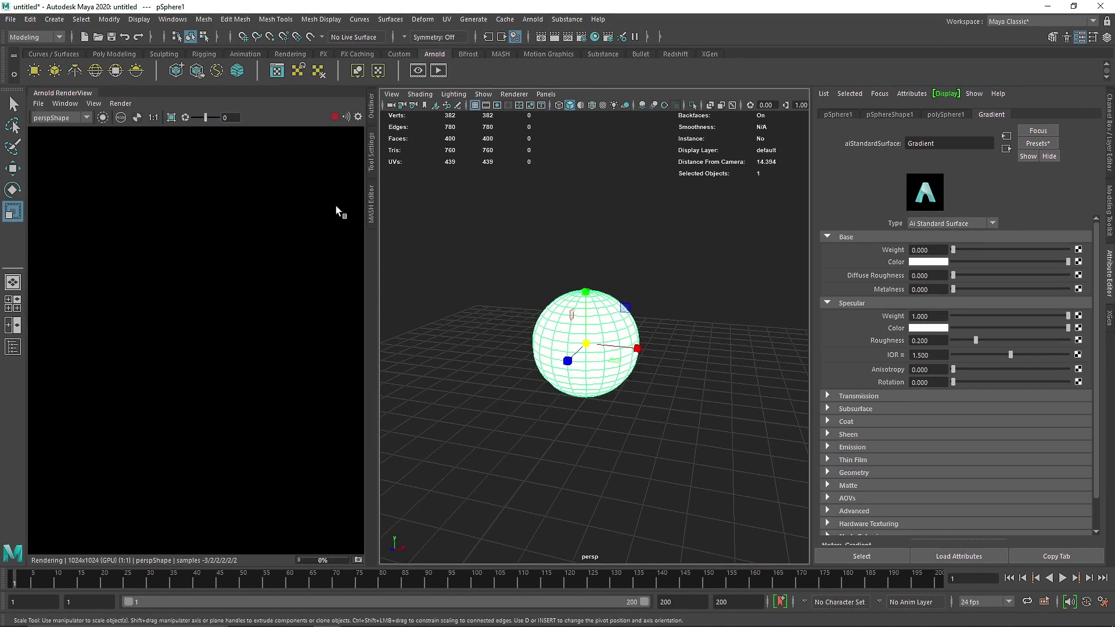
left_click_drag(389, 202, 440, 204)
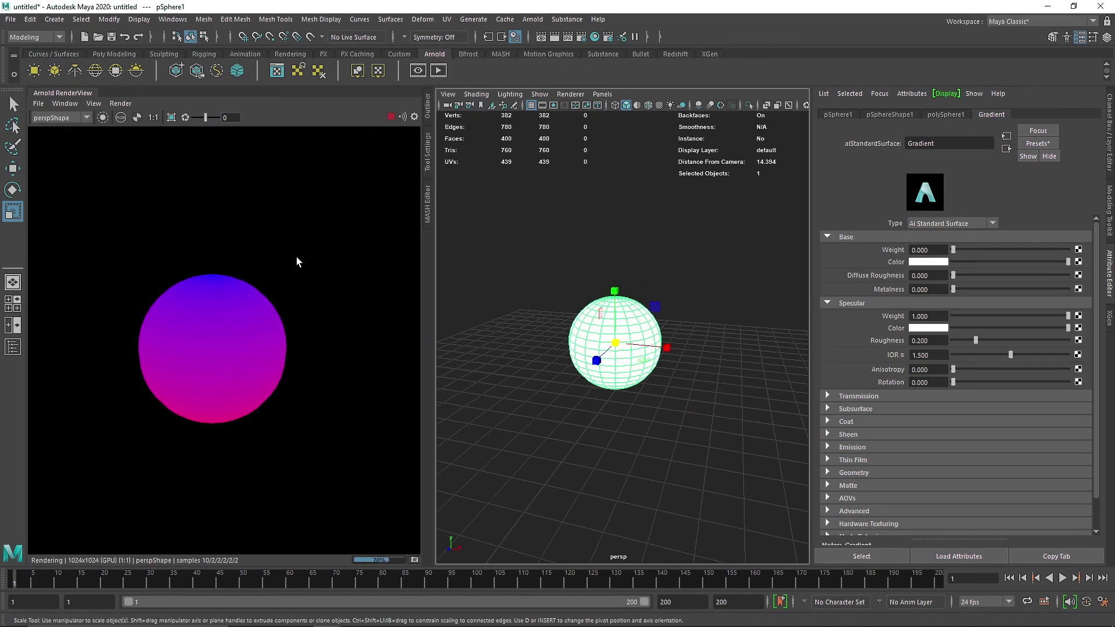
- Create a polygon plane under the sphere and scale it up into a large floor
left_click(116, 53)
left_click(137, 70)
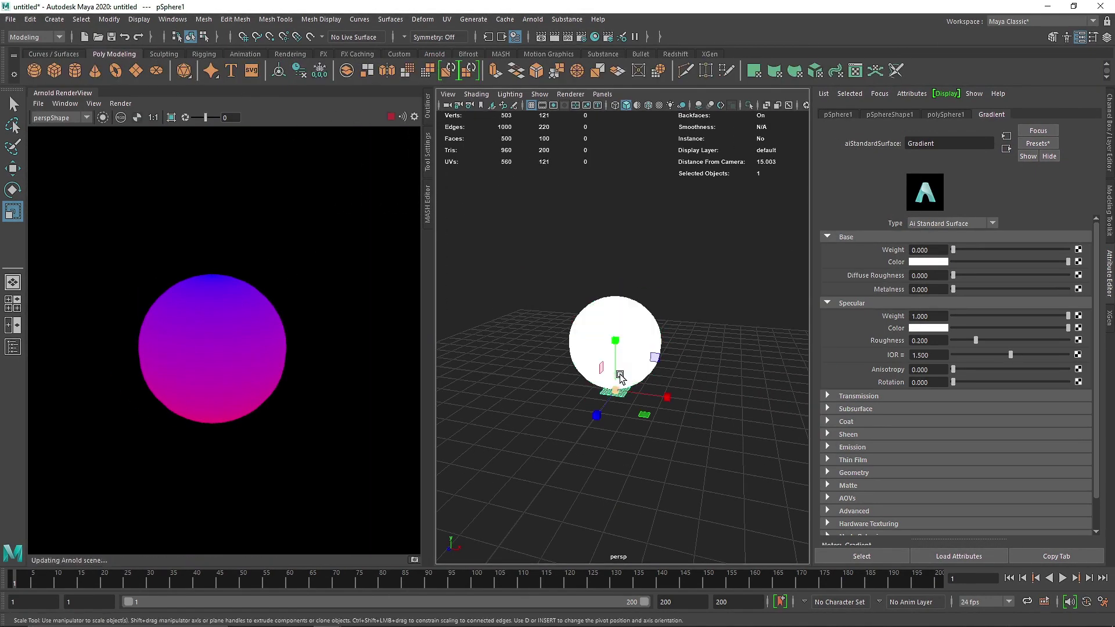
left_click_drag(616, 388, 955, 441)
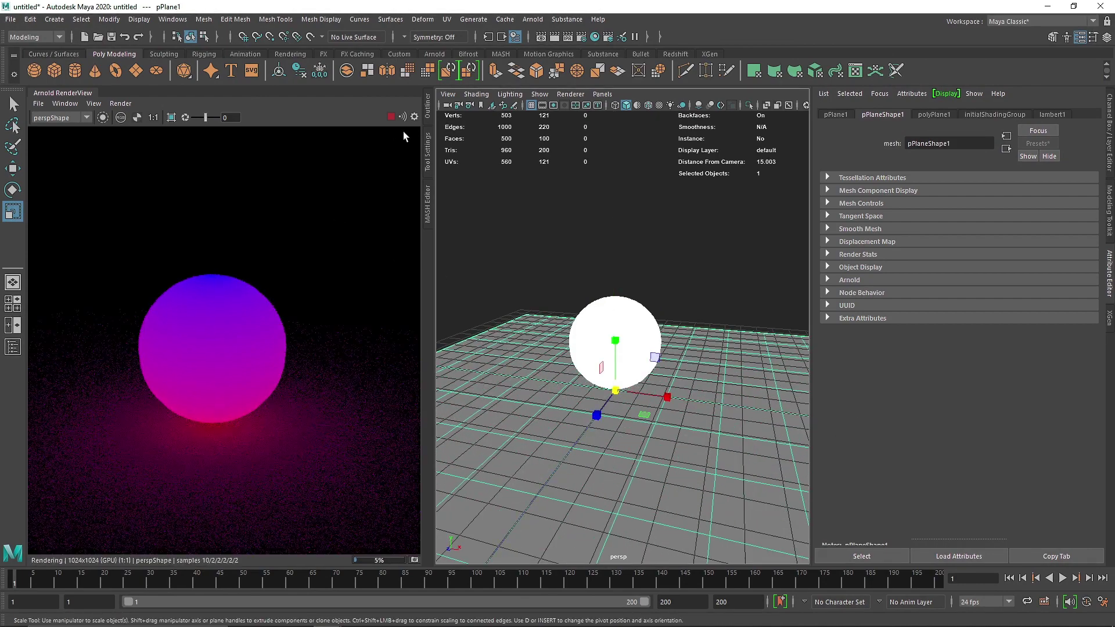
- Select the sphere and turn on its smooth mesh preview
left_click_drag(622, 346, 594, 348, "alt")
scroll(609, 341, "up", 5)
scroll(594, 350, "down", 5)
left_click(615, 340)
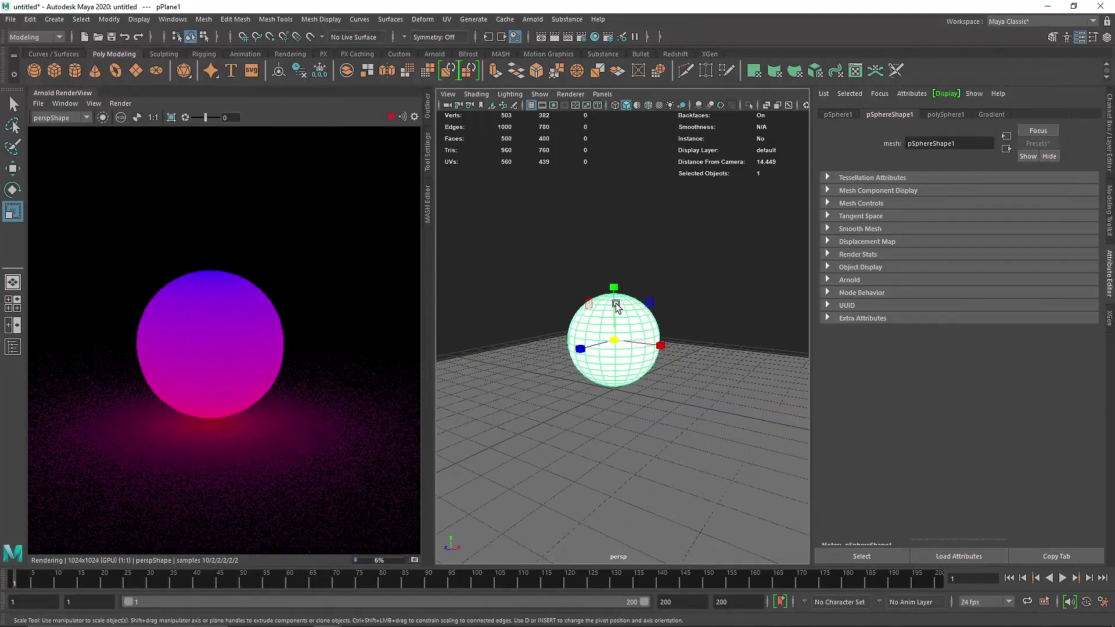
key("3")
key("w")
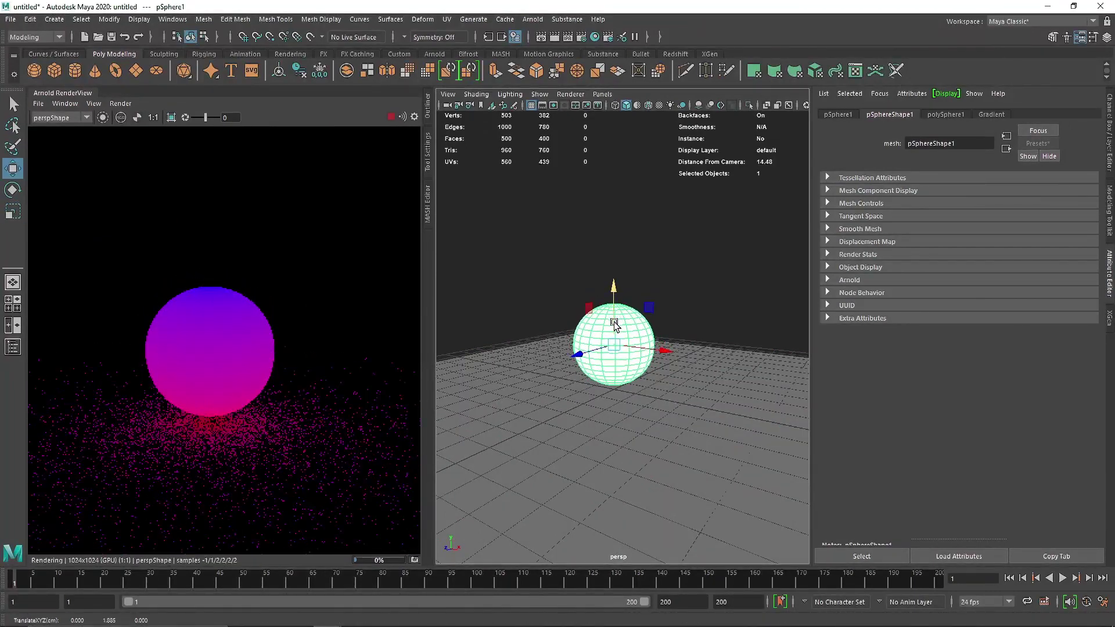
left_click(681, 301)
left_click(623, 334)
key("f")
left_click_drag(648, 345, 655, 353, "alt")
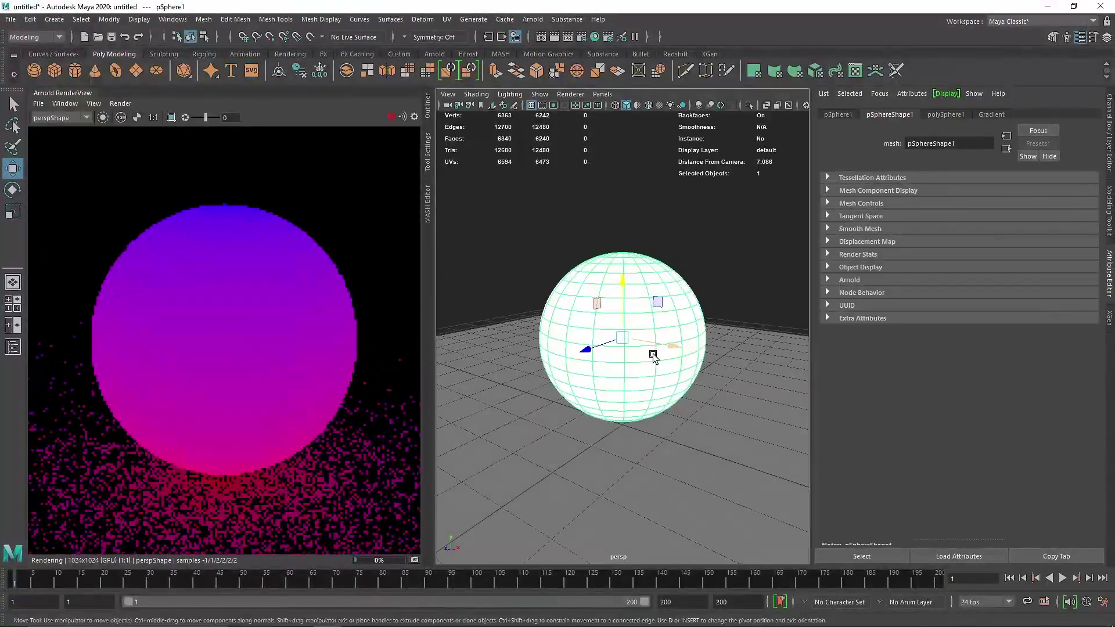
scroll(721, 340, "down", 1)
- Open the colour ramp connected to the emission of the sphere's Gradient material
left_click(1108, 151)
left_click(1109, 262)
left_click(991, 114)
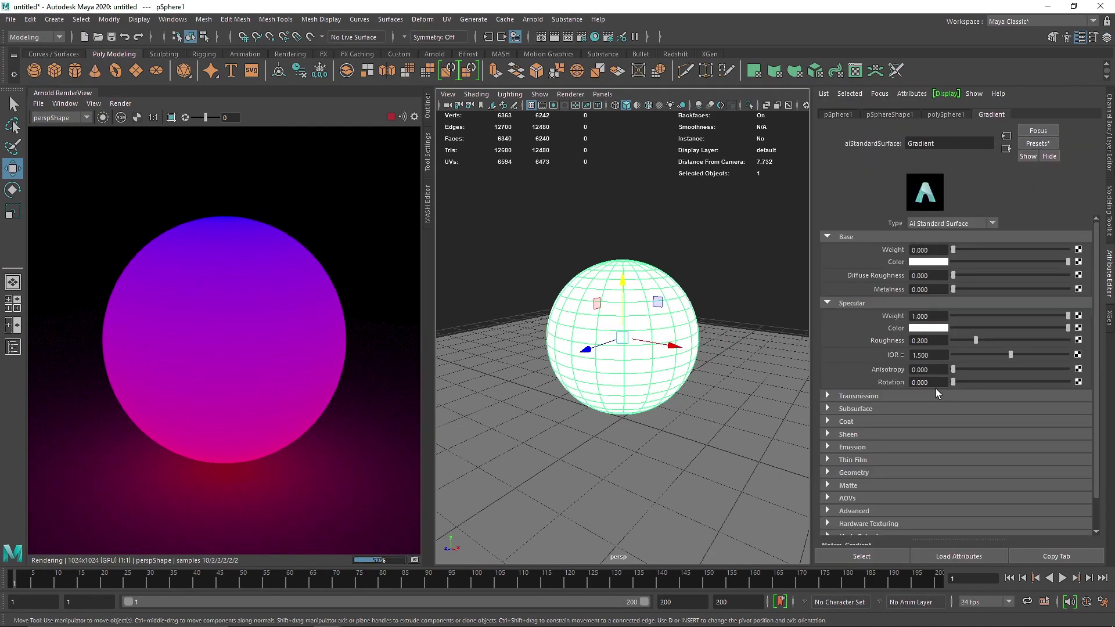
left_click(860, 449)
left_click(1078, 472)
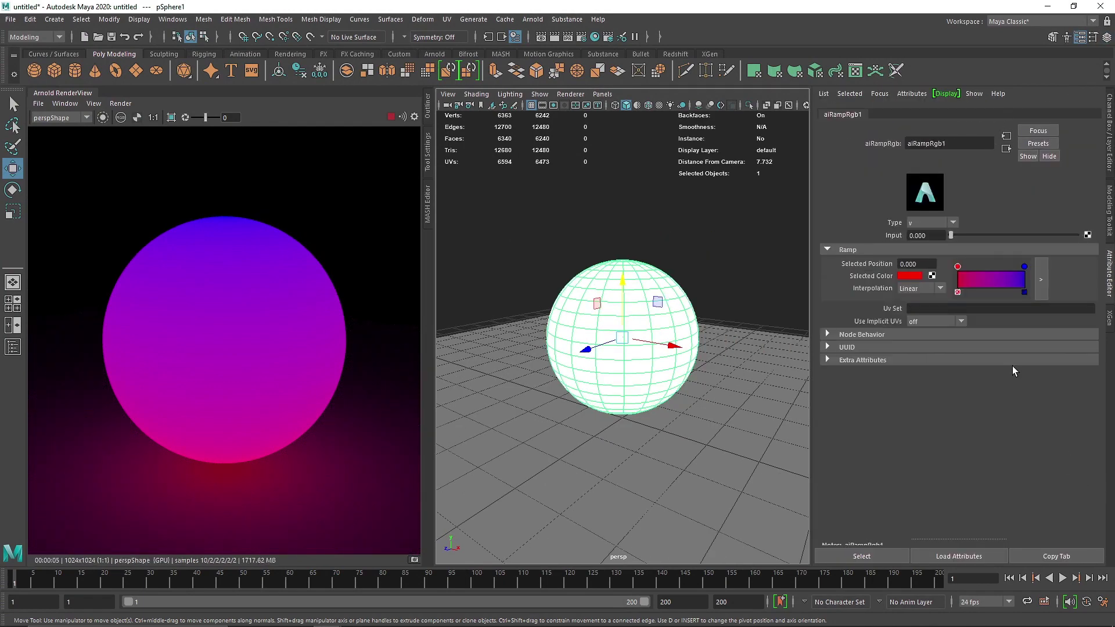
- Move the blue point ahead of the red one on the ramp and add a yellow point at position 0.800
left_click_drag(952, 271, 982, 269)
left_click(1011, 274)
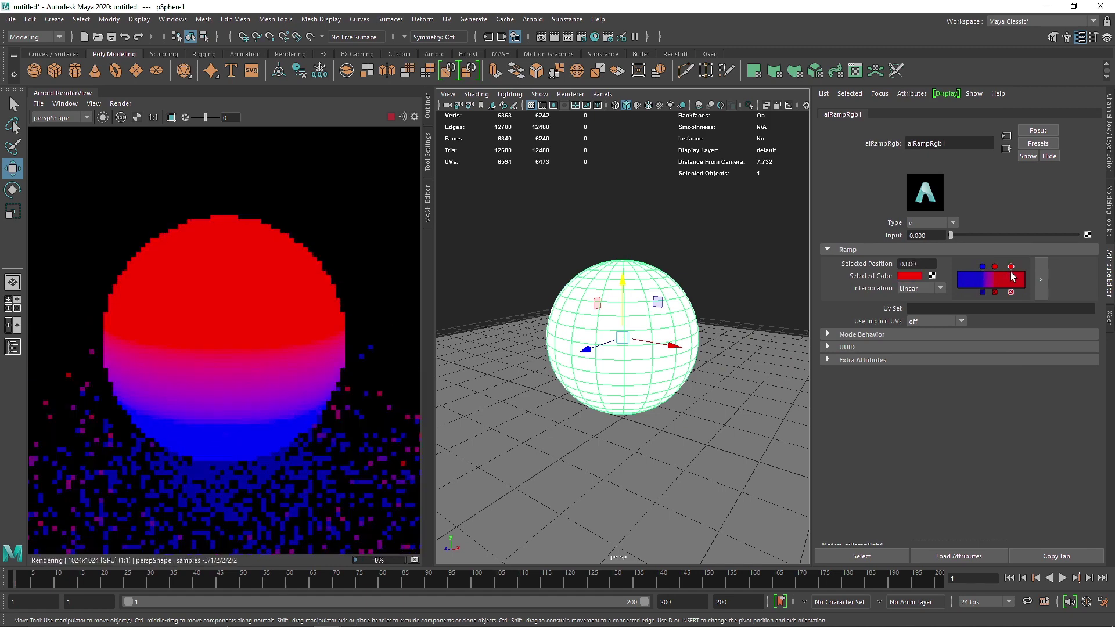
left_click(910, 276)
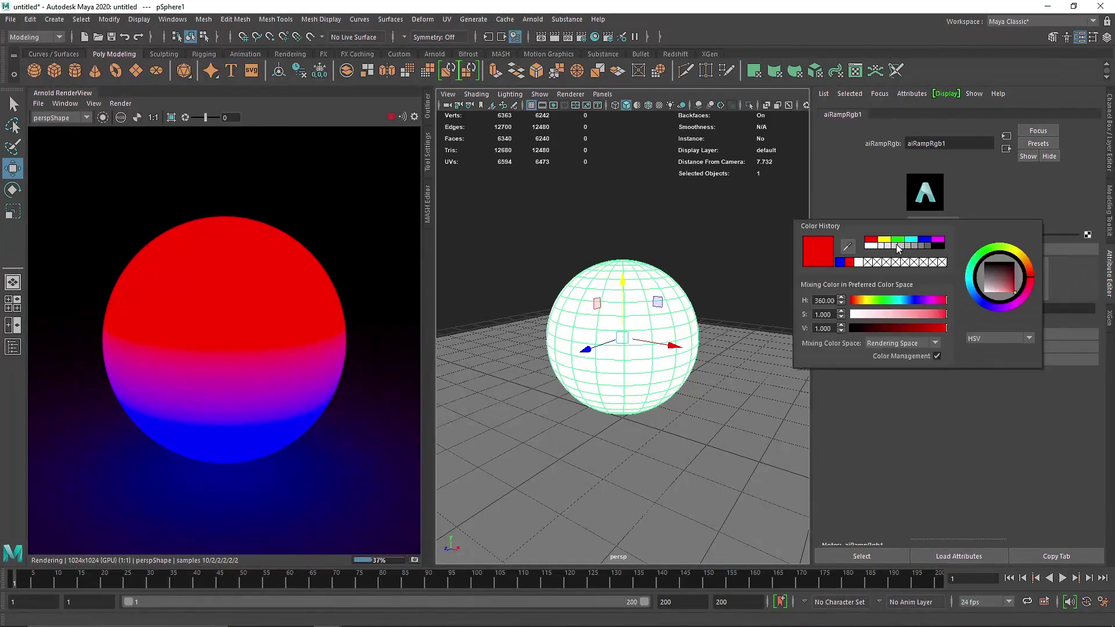
left_click(884, 240)
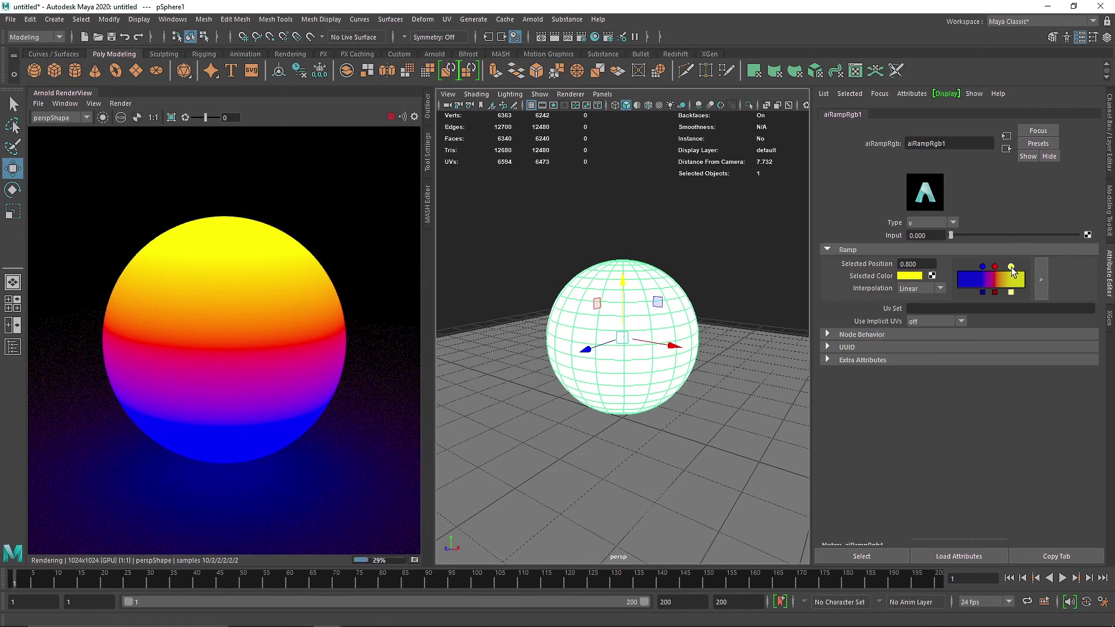
- Delete the blue ramp point and spread red and yellow to opposite ends, with red at position 0.000
mouse_move(1012, 267)
left_mouse_down()
mouse_move(989, 267)
mouse_move(1023, 267)
mouse_move(972, 267)
left_mouse_up()
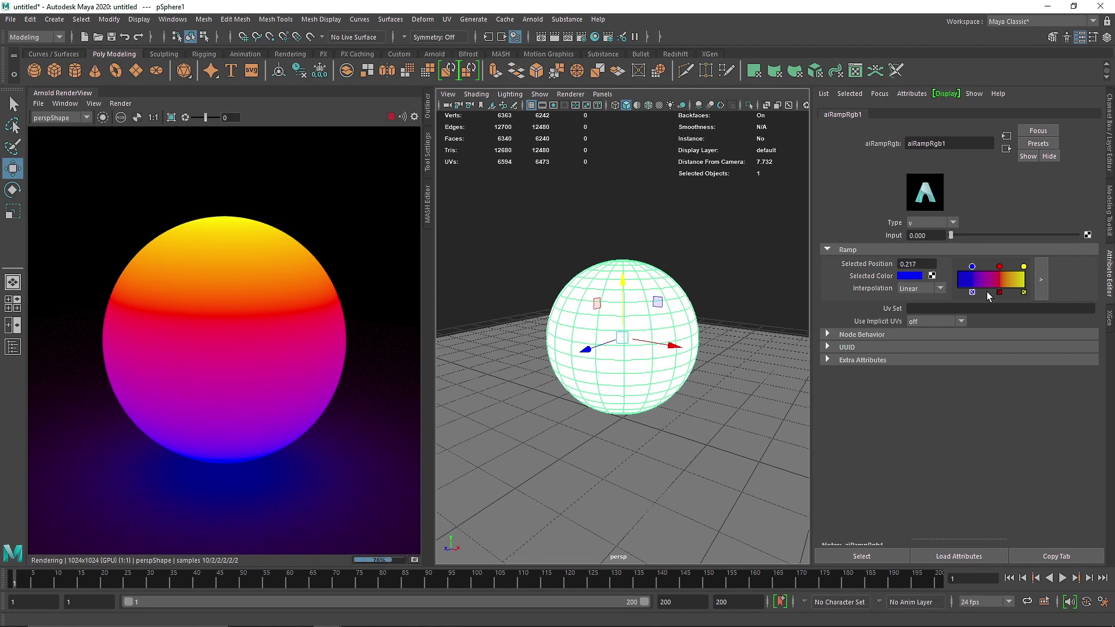
left_click(971, 292)
left_click_drag(1000, 269, 957, 268)
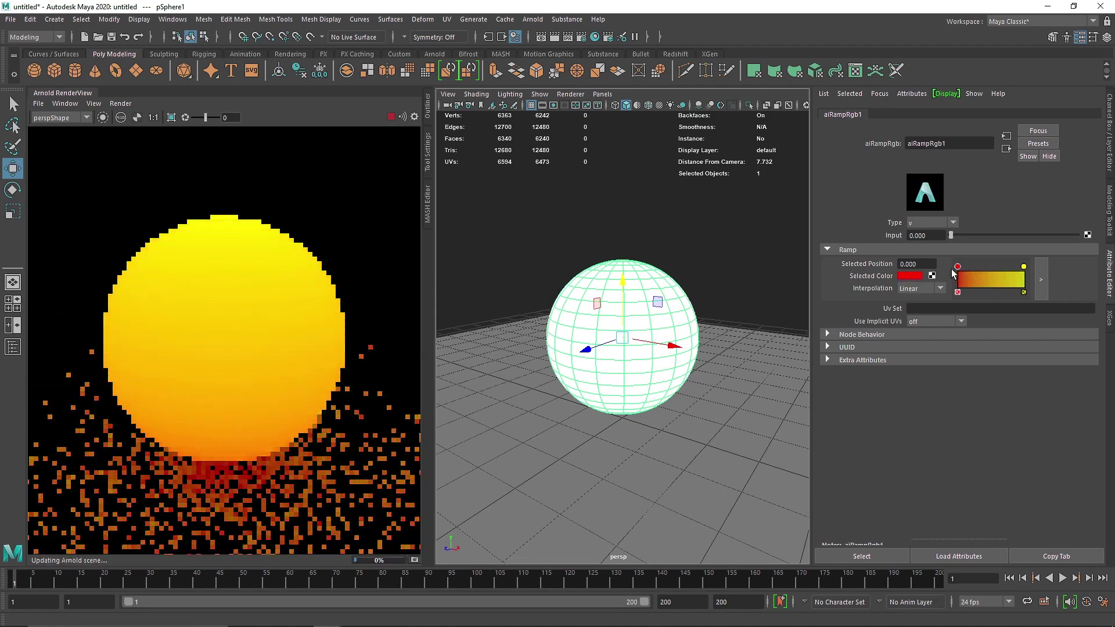
- Set the interpolation of both ramp points to None and move the yellow point to position 0.470
left_click(916, 289)
left_click(929, 300)
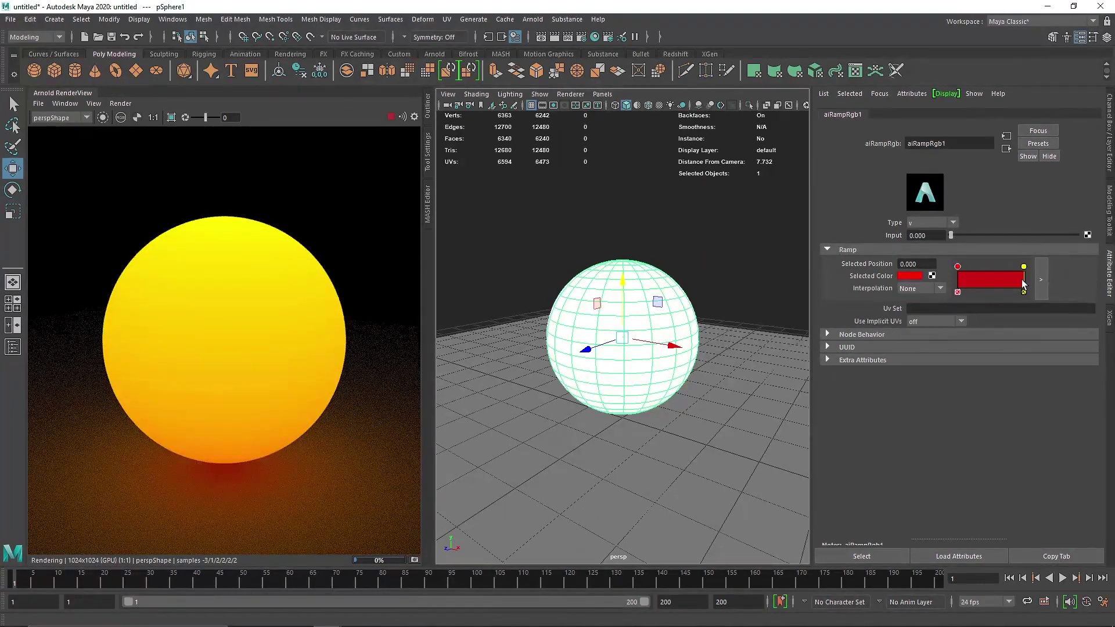
left_click(1023, 267)
left_click(929, 289)
left_click(932, 302)
left_click_drag(1023, 267, 989, 269)
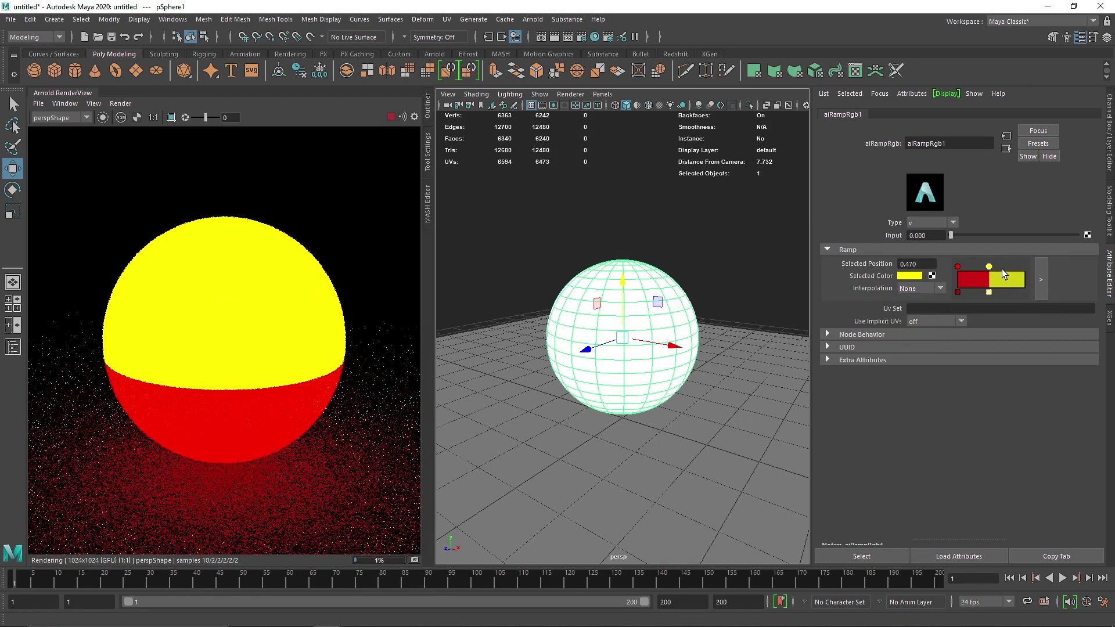
- Try a green ramp point at position 0.835, remove it and move the yellow point to position 0.530
left_click(917, 287)
left_click(917, 287)
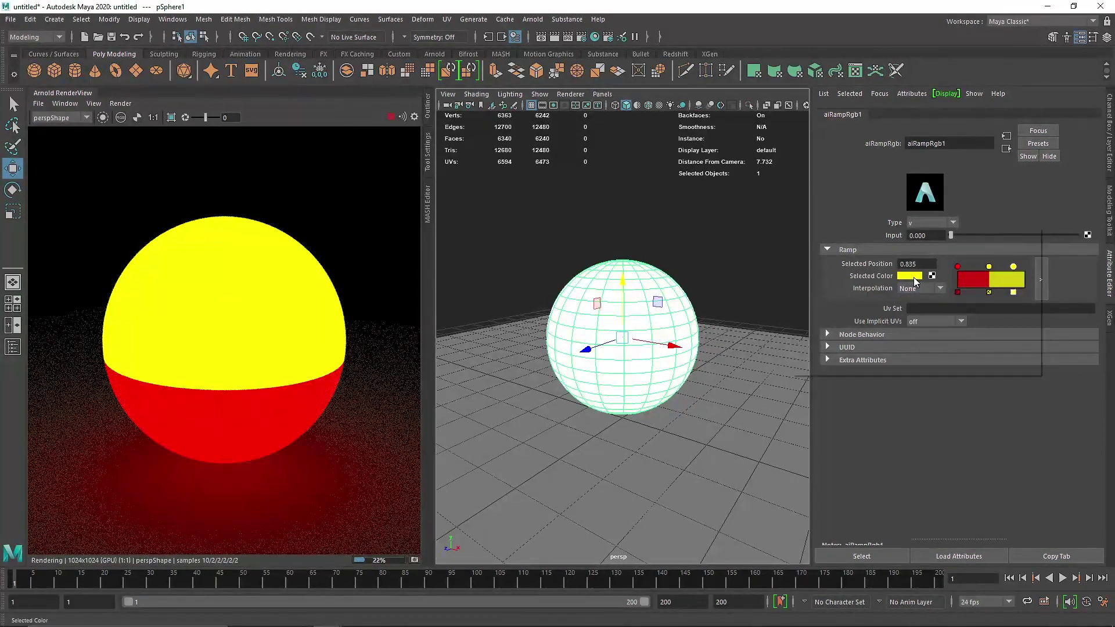
left_click(915, 275)
left_click(900, 247)
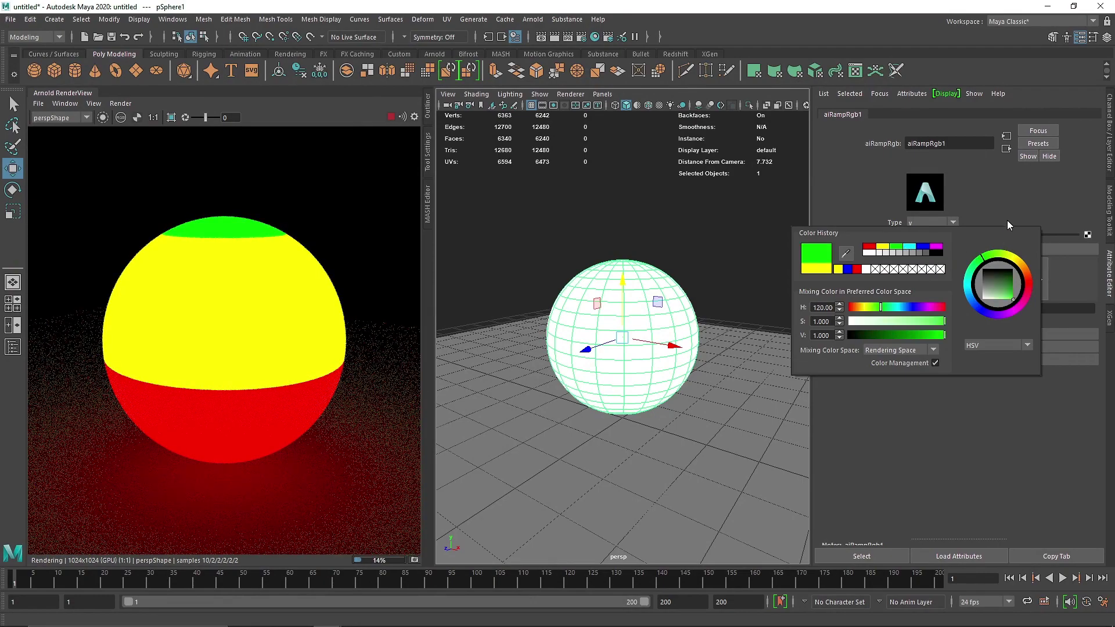
left_click_drag(989, 266, 992, 268)
left_click(1005, 292)
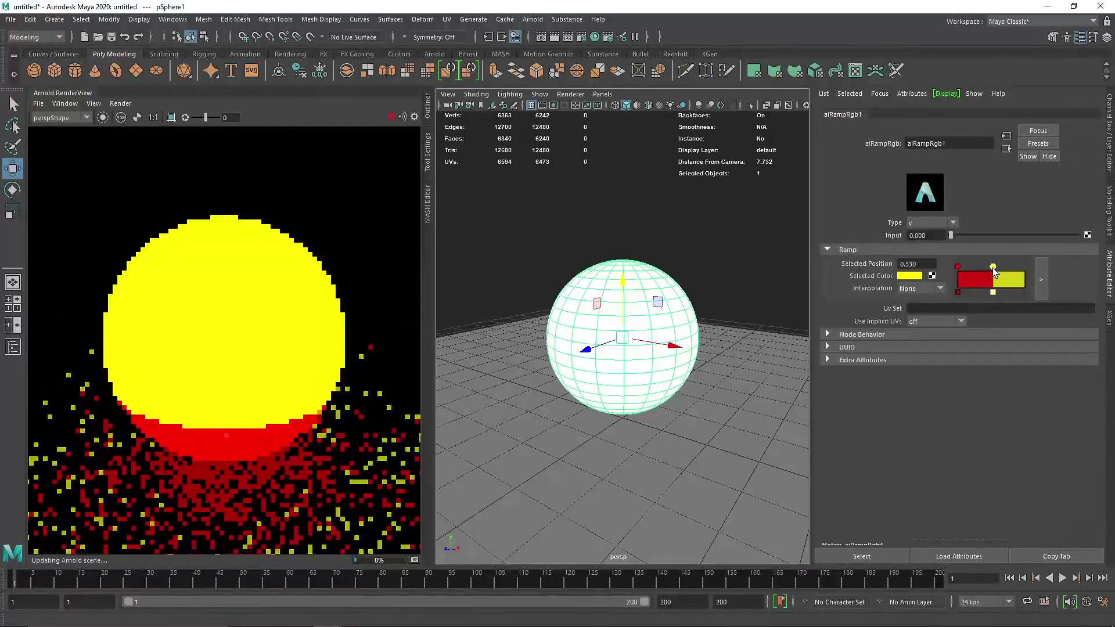
- Set the interpolation of the red and yellow ramp points to Smooth and slide them along the ramp
left_click(920, 288)
left_click(931, 297)
left_click(957, 267)
left_click(927, 288)
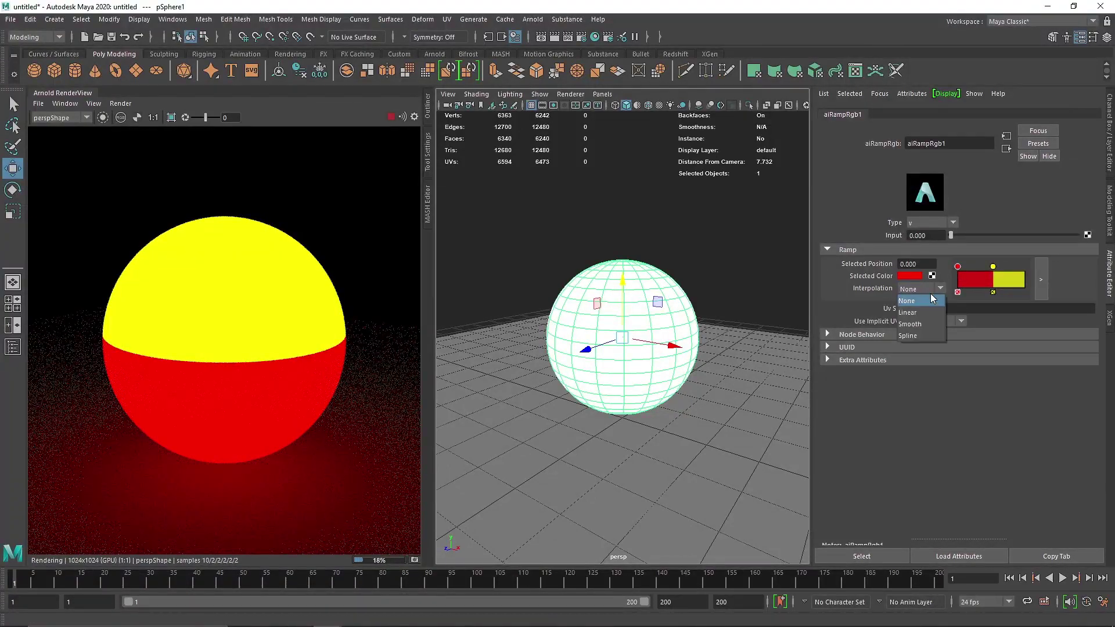
mouse_move(993, 267)
left_mouse_down()
mouse_move(1021, 267)
mouse_move(970, 268)
left_mouse_up()
- Set the ramp type to u and move the yellow point to the far end of the ramp
left_click(931, 223)
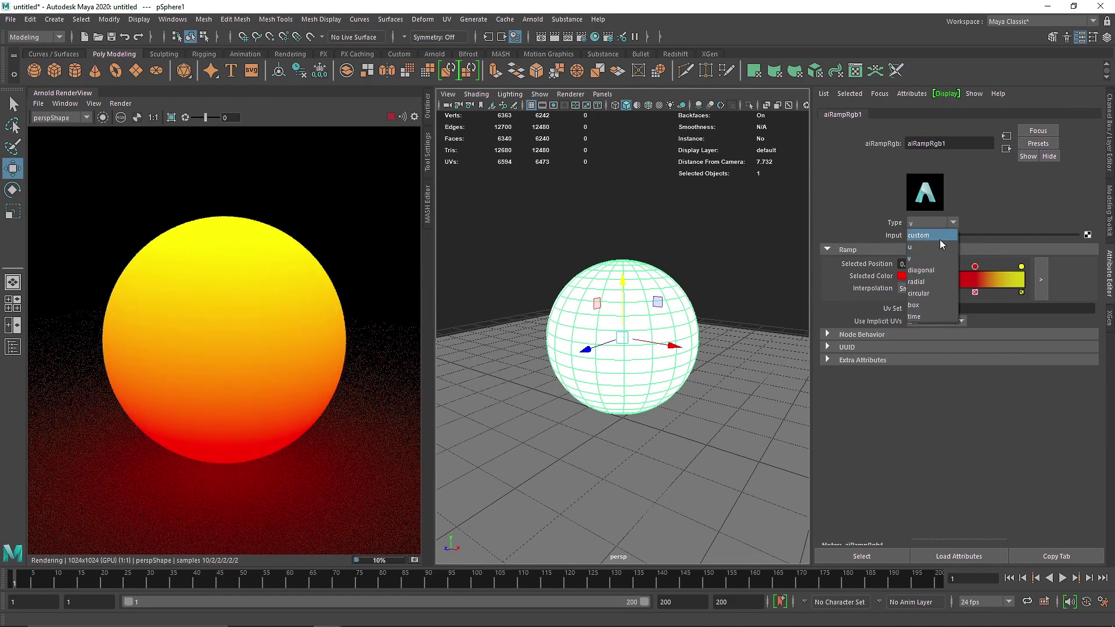
left_click(923, 244)
left_click_drag(974, 266, 1030, 270)
- Try the diagonal ramp type with the red point at position 0.530
left_click(929, 225)
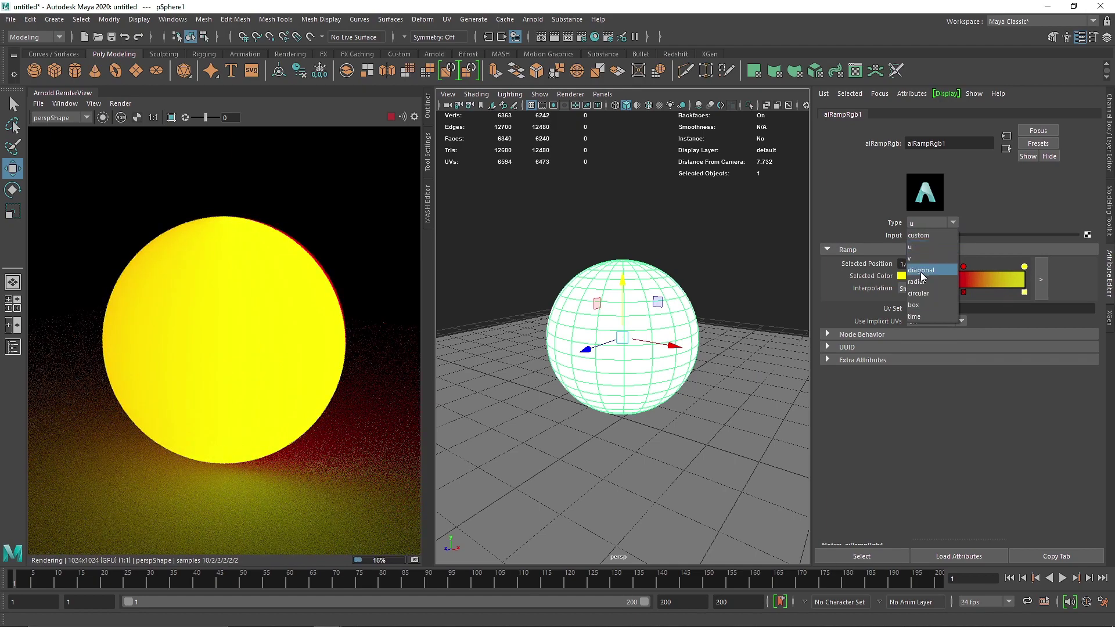
left_click(921, 270)
mouse_move(963, 266)
left_mouse_down()
mouse_move(1024, 267)
mouse_move(992, 267)
left_mouse_up()
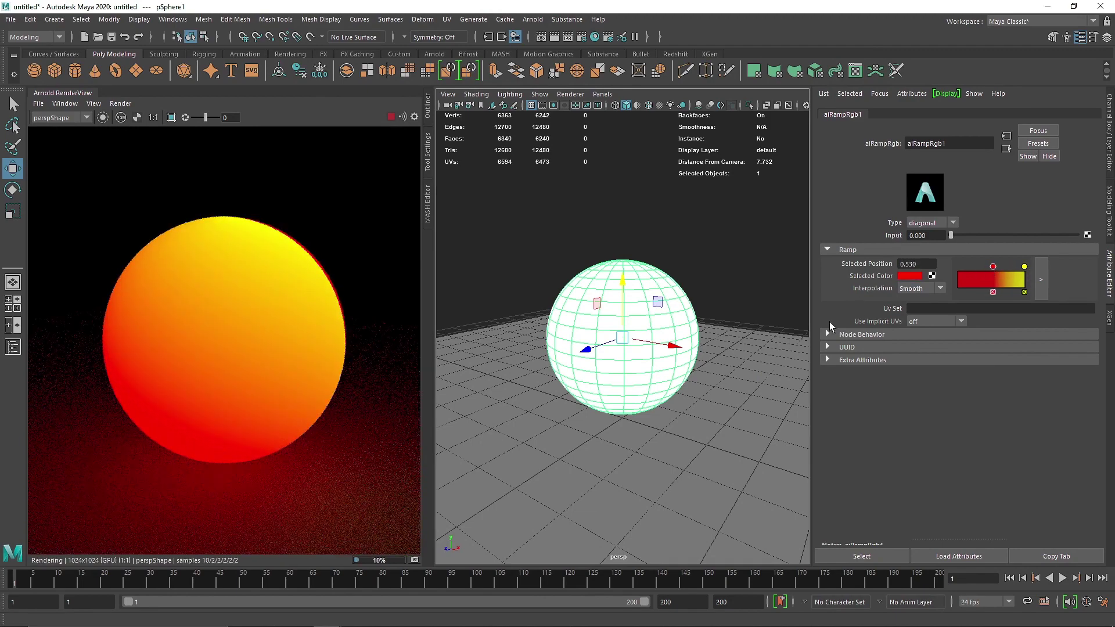
- Set the ramp type to circular and move the red point to position 0.000
left_click(930, 226)
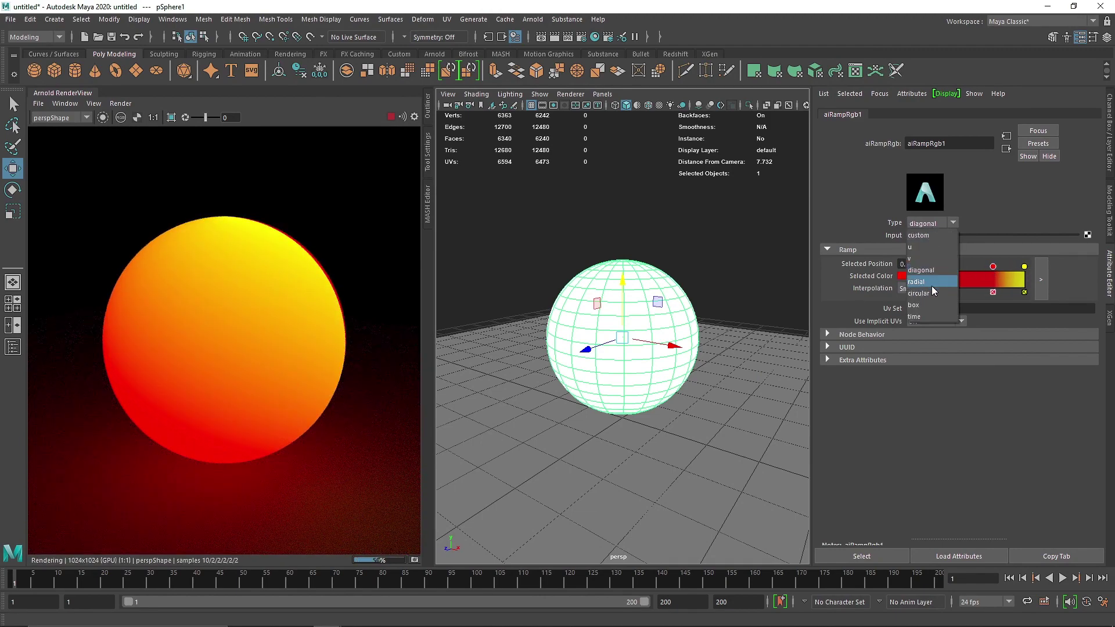
left_click(928, 293)
left_click_drag(992, 267, 958, 268)
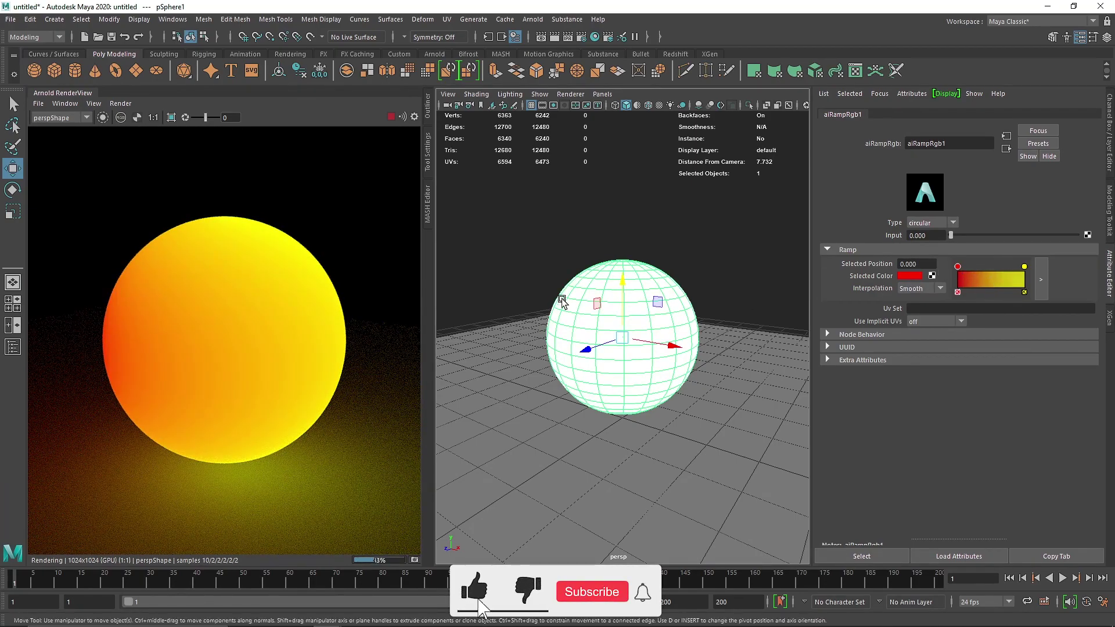
left_click_drag(645, 313, 591, 331, "alt")
left_click_drag(475, 312, 611, 327, "alt")
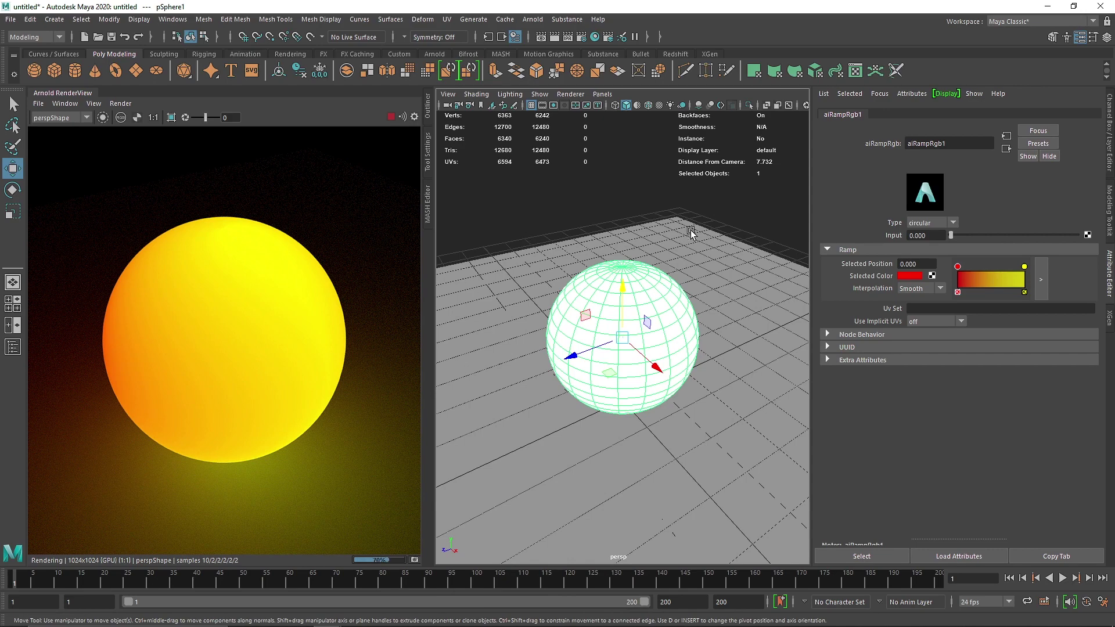
- Delete the sphere from the scene and select the floor plane
left_click(597, 297)
key("Delete")
left_click(587, 315)
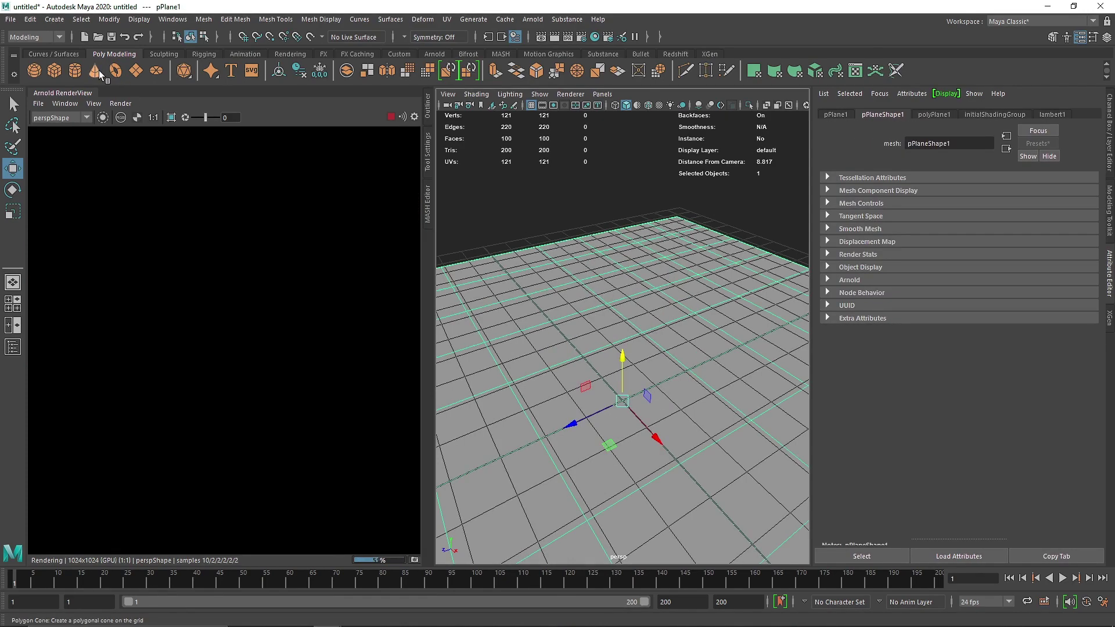
- Create a polygon cube and scale it into a tall, thin upright panel standing on the floor
left_click(53, 72)
scroll(634, 411, "down", 5)
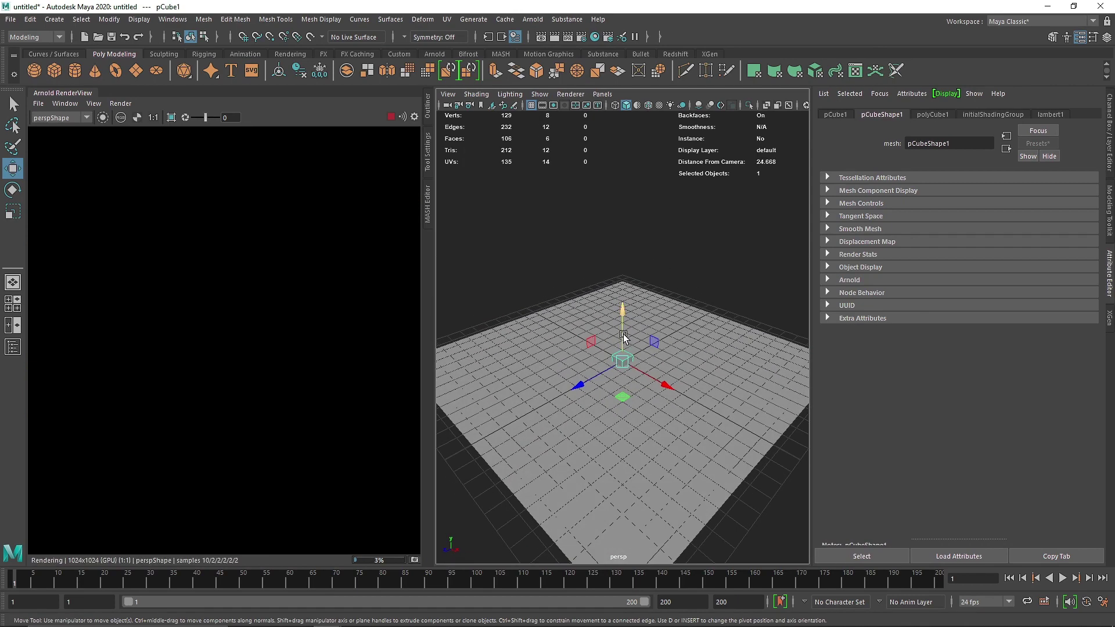
left_click_drag(625, 272, 637, 265)
left_click_drag(623, 208, 623, 140)
left_click_drag(582, 288, 634, 259)
key("f")
- Select the panel's two large opposite faces and extrude them
right_click_drag(630, 239, 631, 269)
left_click(632, 245)
left_click_drag(633, 245, 669, 290, "alt")
left_click(622, 238, "shift")
key("ctrl+e")
left_click_drag(623, 332, 620, 338)
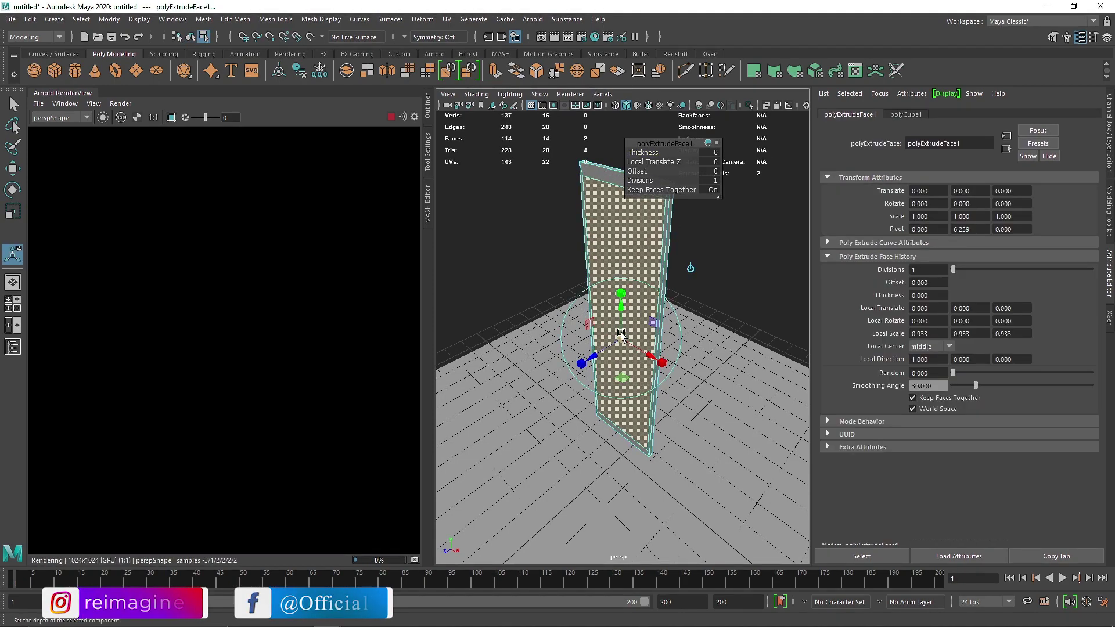
scroll(667, 301, "up", 4)
middle_click_drag(667, 301, 652, 364, "alt")
key("ctrl+z")
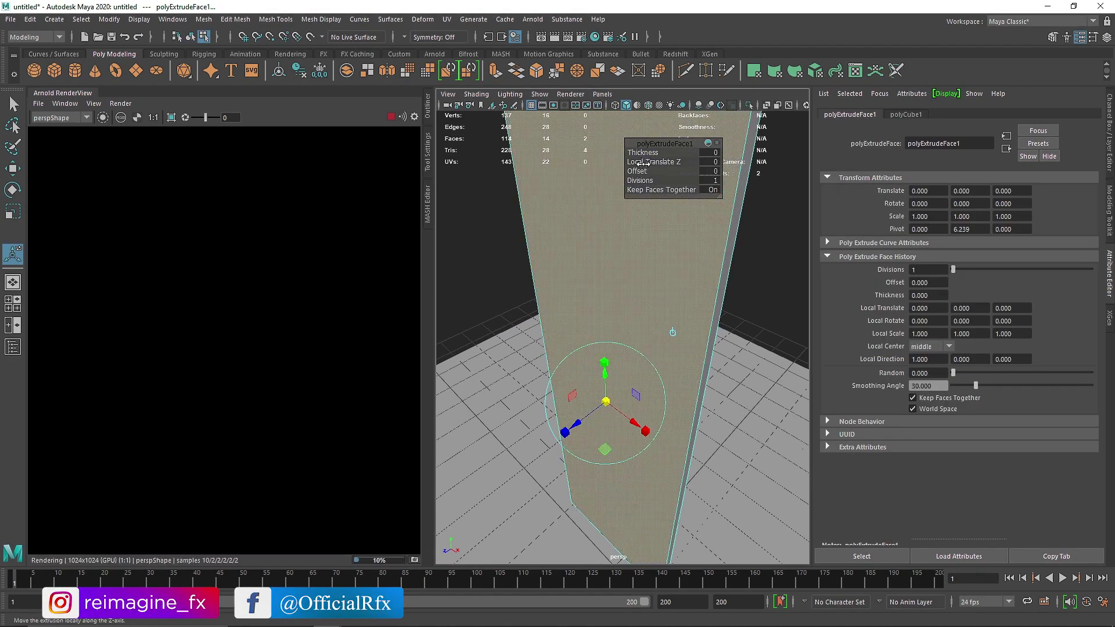
- Set the extrusion offset to 0.2, delete the inset faces to leave a rectangular frame, and return to object mode
left_click_drag(638, 170, 640, 171)
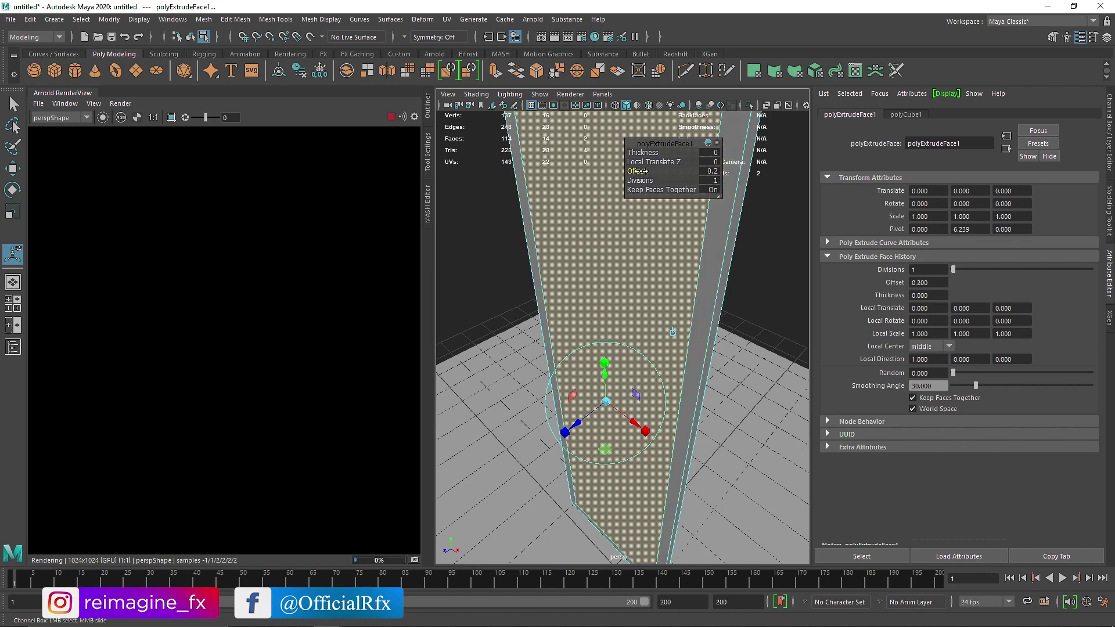
key("Delete")
scroll(598, 242, "down", 5)
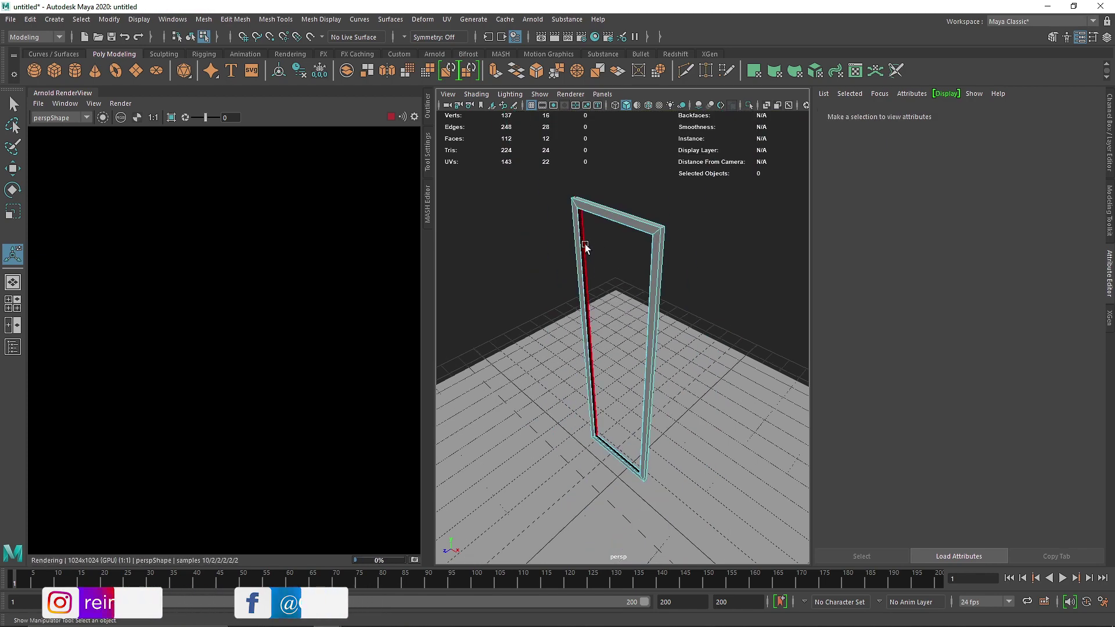
right_click_drag(623, 194, 685, 158)
- Assign the existing Gradient material to the rectangular frame
key("q")
left_click_drag(656, 233, 626, 252, "alt")
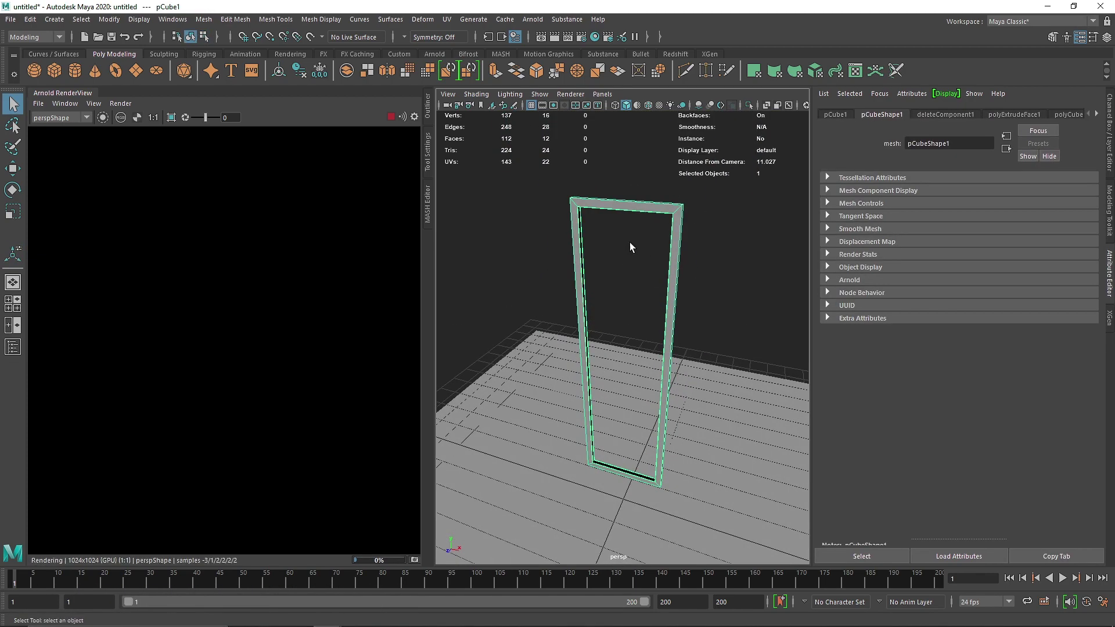
right_click_drag(628, 202, 570, 406)
left_click_drag(570, 406, 594, 414, "alt")
- Assign a new Arnold aiStandardSurface material to the floor plane
left_click(628, 425)
right_click_drag(656, 412, 641, 594)
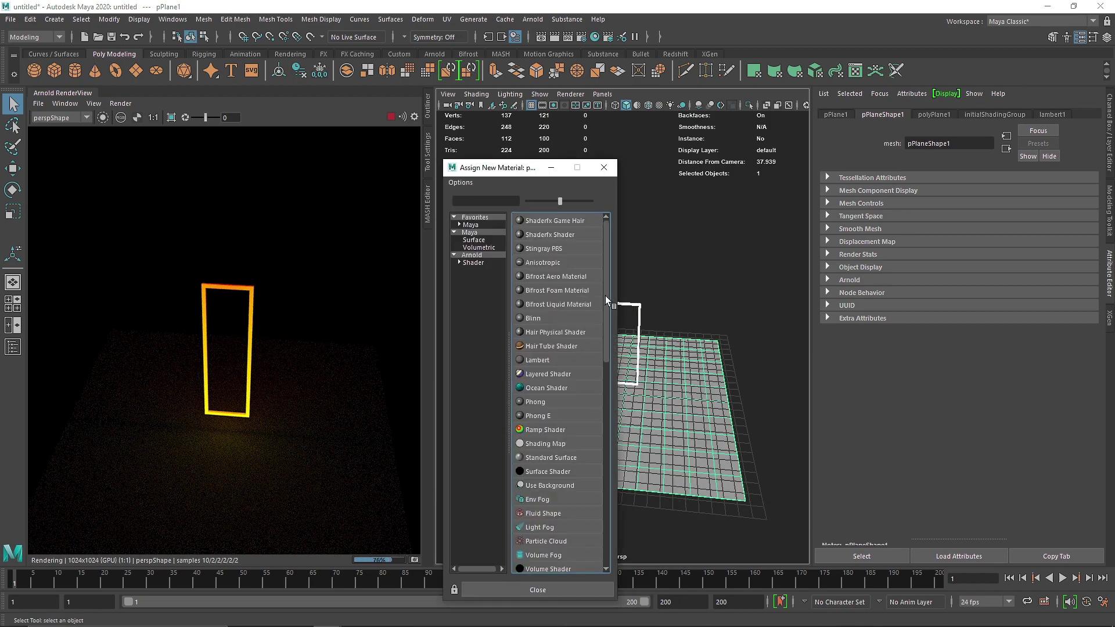
left_click(487, 264)
left_click(577, 386)
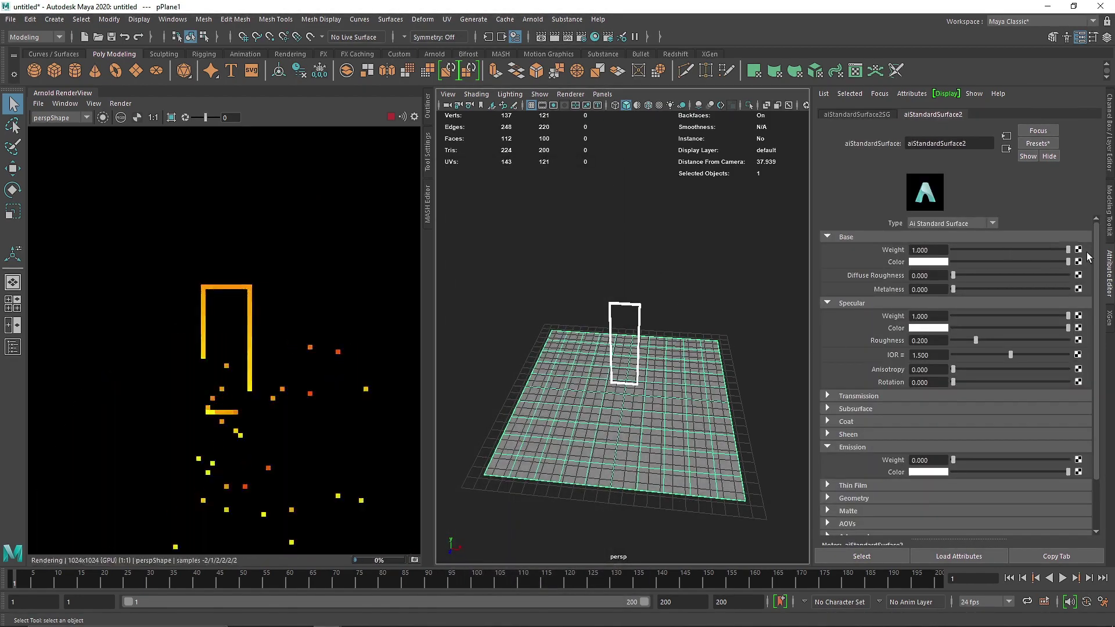
- Give the floor material a near-black base colour, metalness 0.934 and specular roughness 0.005
left_click_drag(970, 262, 955, 263)
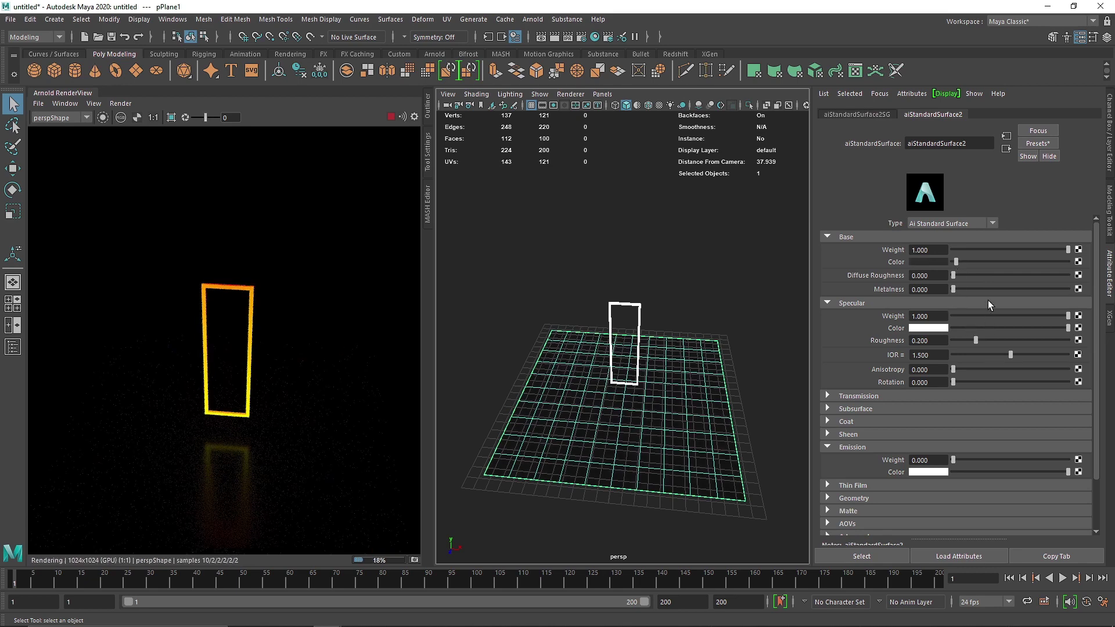
left_click(1058, 289)
left_click(956, 341)
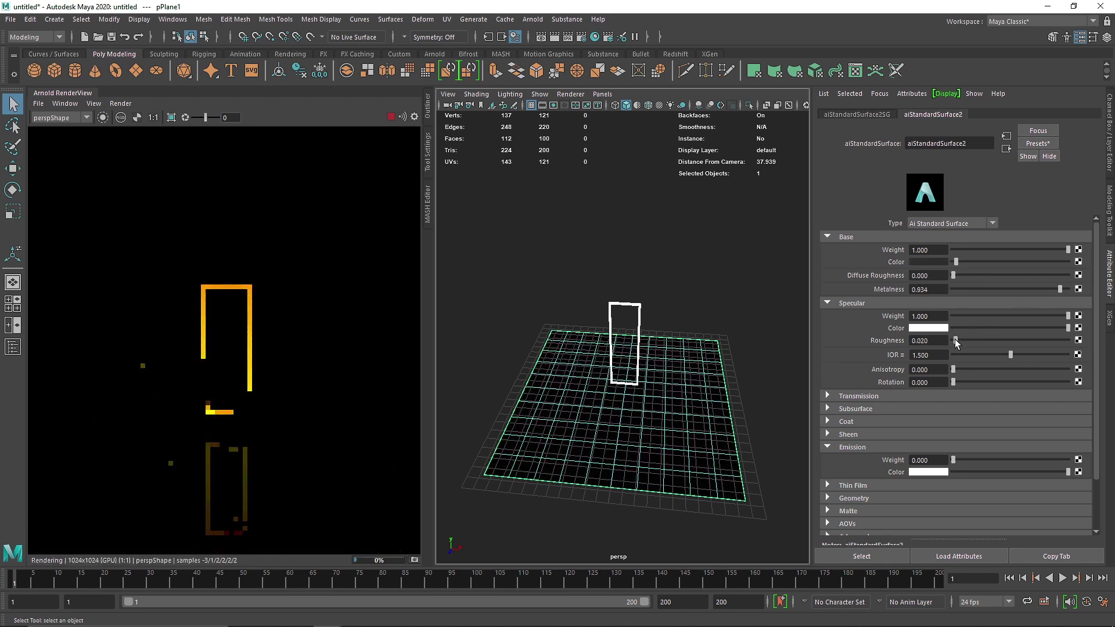
- Scale the floor plane up uniformly to about 40.905
scroll(675, 387, "up", 8)
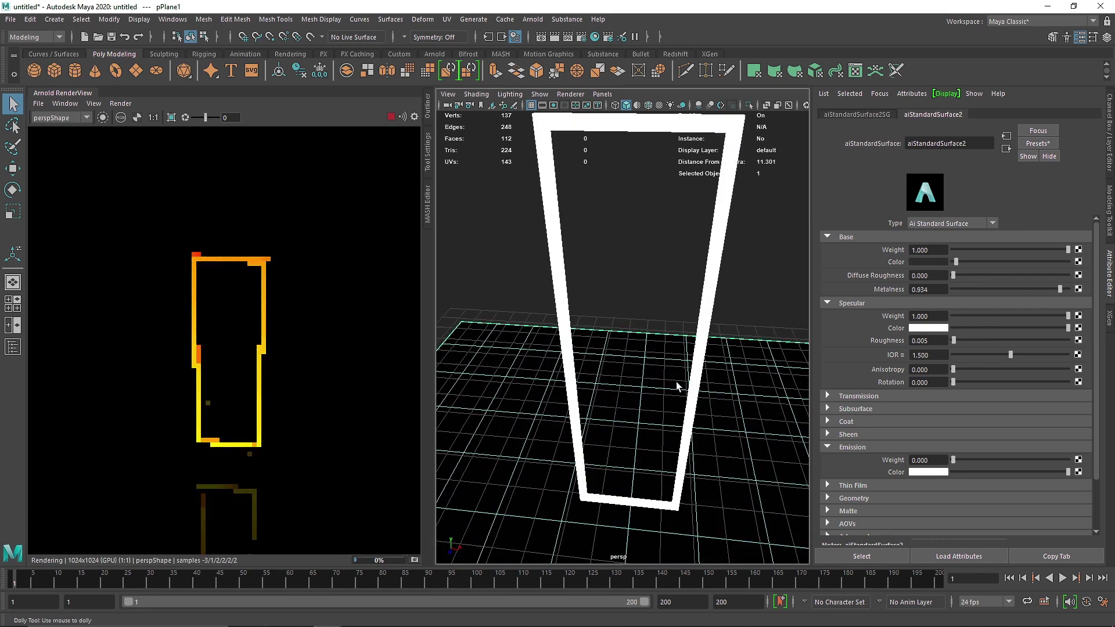
scroll(619, 395, "down", 6)
left_click_drag(616, 406, 593, 383, "alt")
scroll(594, 393, "up", 4)
key("r")
left_click_drag(624, 433, 941, 428)
scroll(635, 419, "down", 8)
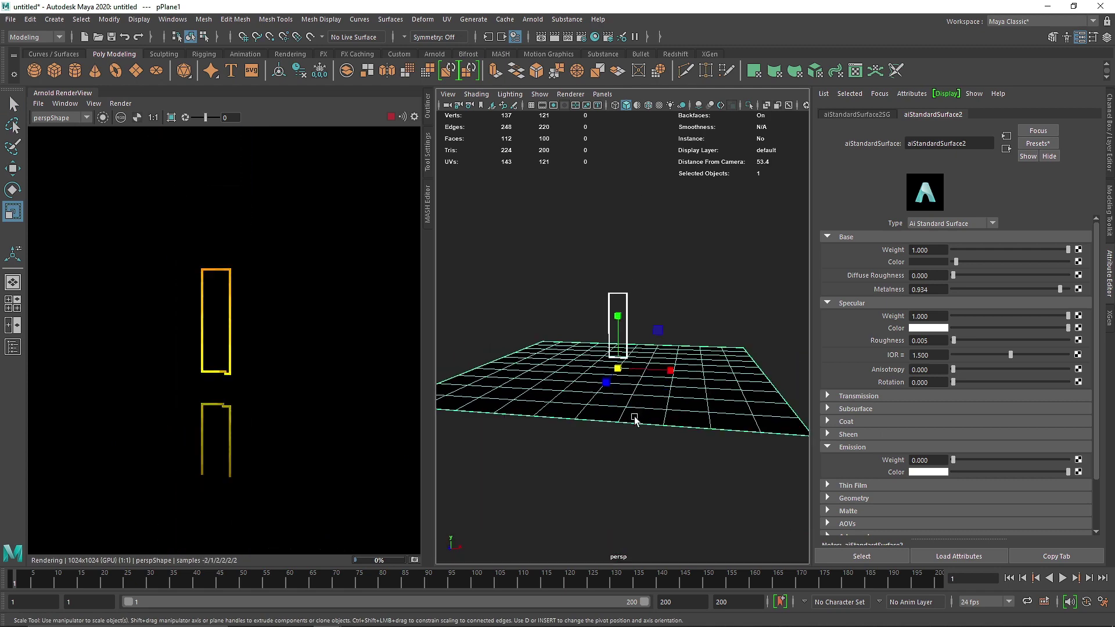
left_click_drag(630, 381, 641, 406, "alt")
- Set the floor plane's subdivisions to 50 in both width and height
left_click(1110, 163)
left_click(982, 247)
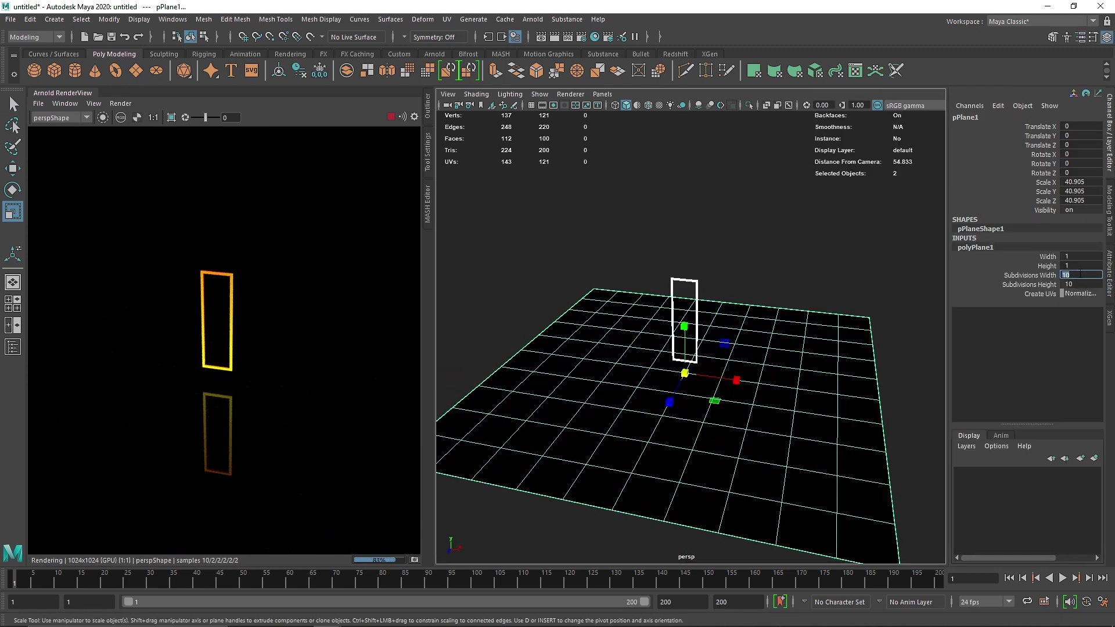
left_click_drag(1083, 285, 1018, 284)
type("50")
left_click(906, 325)
left_click(791, 374)
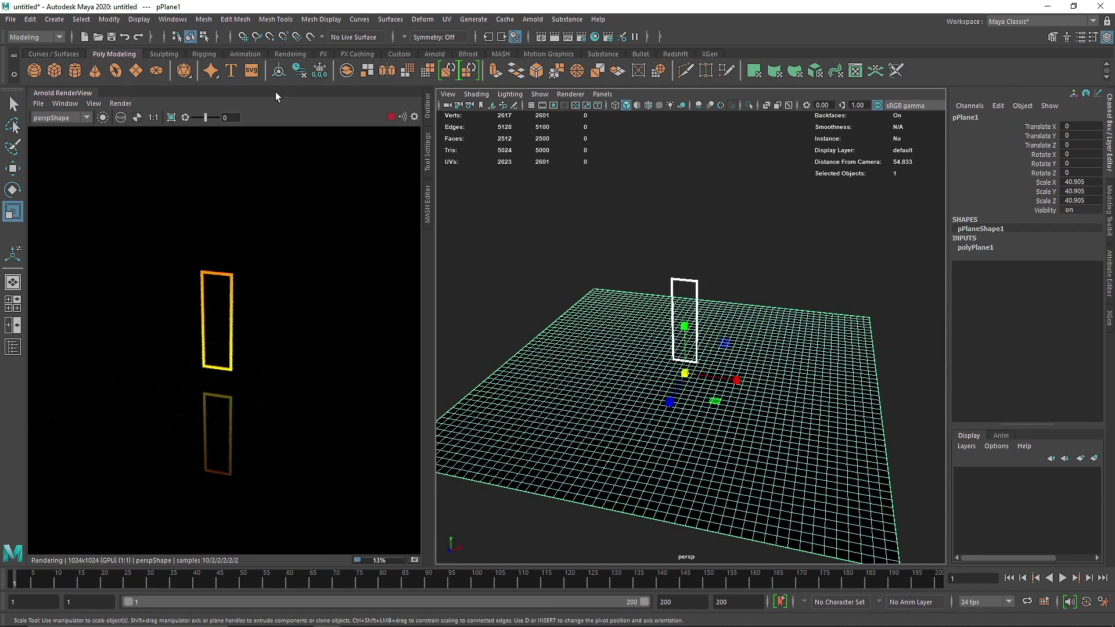
- Activate the Grab sculpting tool on the floor plane and display the viewport objects with the default material
left_click(164, 54)
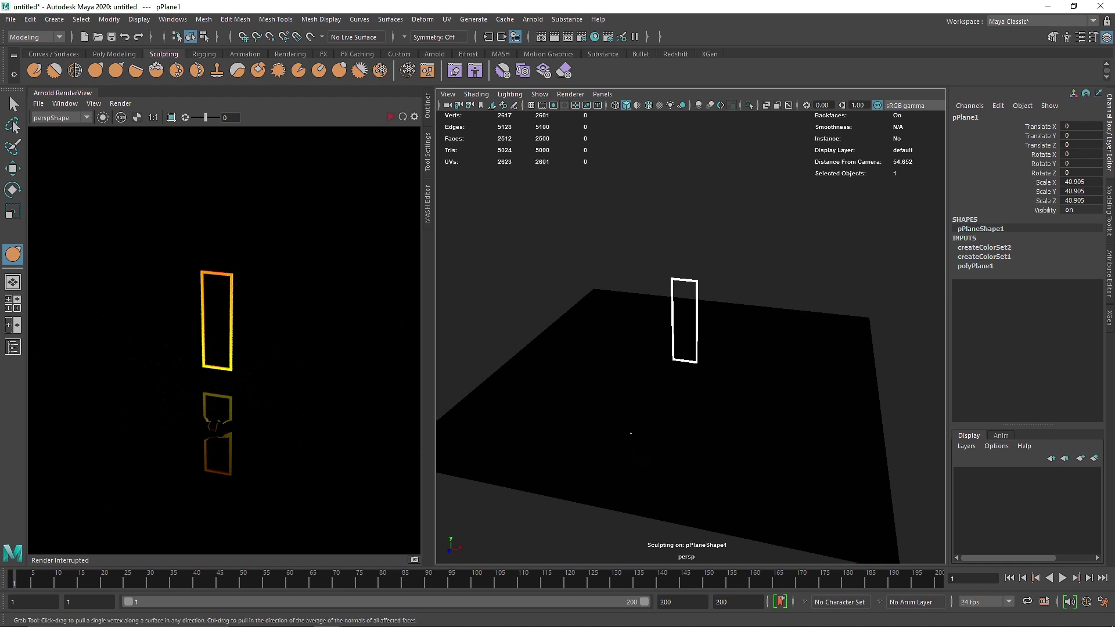
left_click_drag(674, 443, 563, 187, "alt")
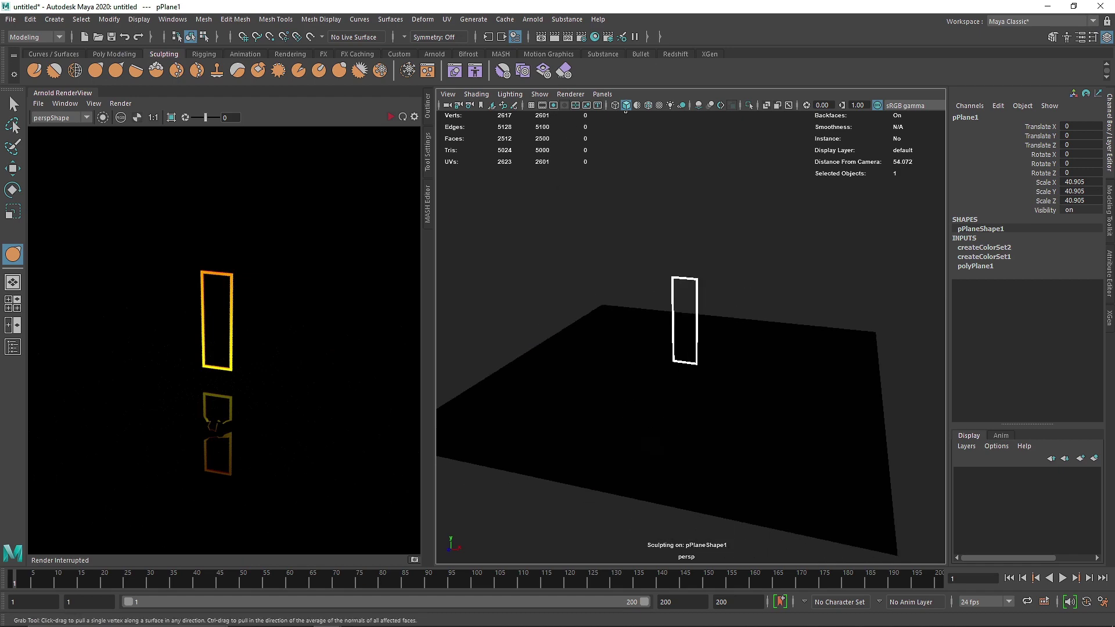
left_click(637, 105)
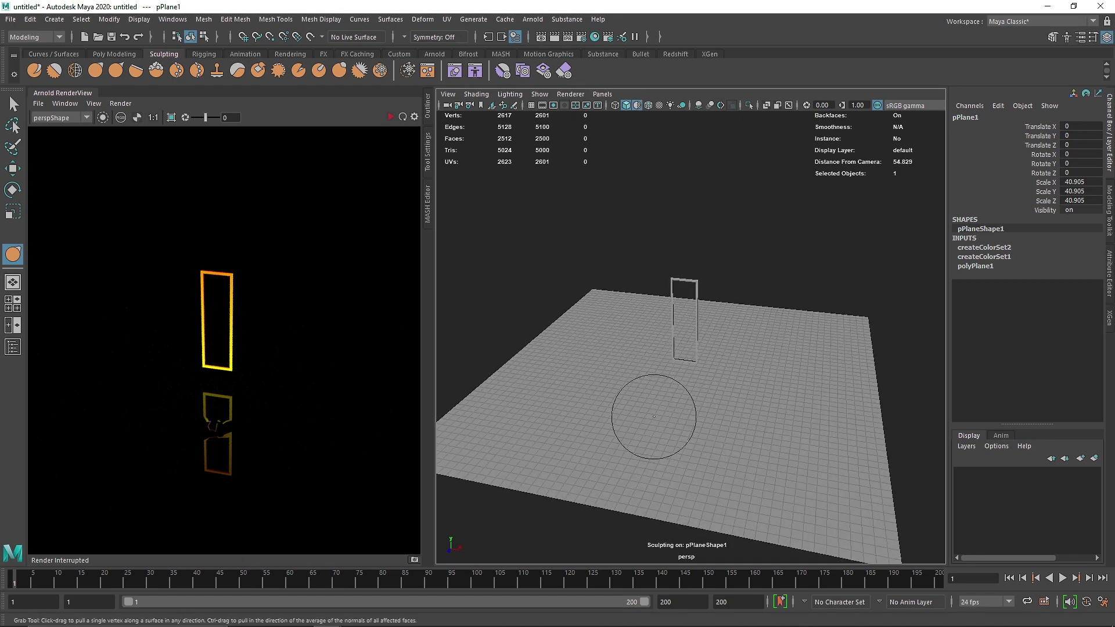
- Sculpt uneven hills and dips across the floor plane with the Grab tool, enlarging the brush to about 10.2, and deselect the floor
left_click_drag(630, 389, 627, 406)
left_click_drag(770, 464, 766, 419)
left_click_drag(667, 406, 639, 429)
mouse_move(575, 406)
left_mouse_down()
mouse_move(572, 378)
mouse_move(633, 331)
left_mouse_up()
left_click_drag(749, 331, 752, 351)
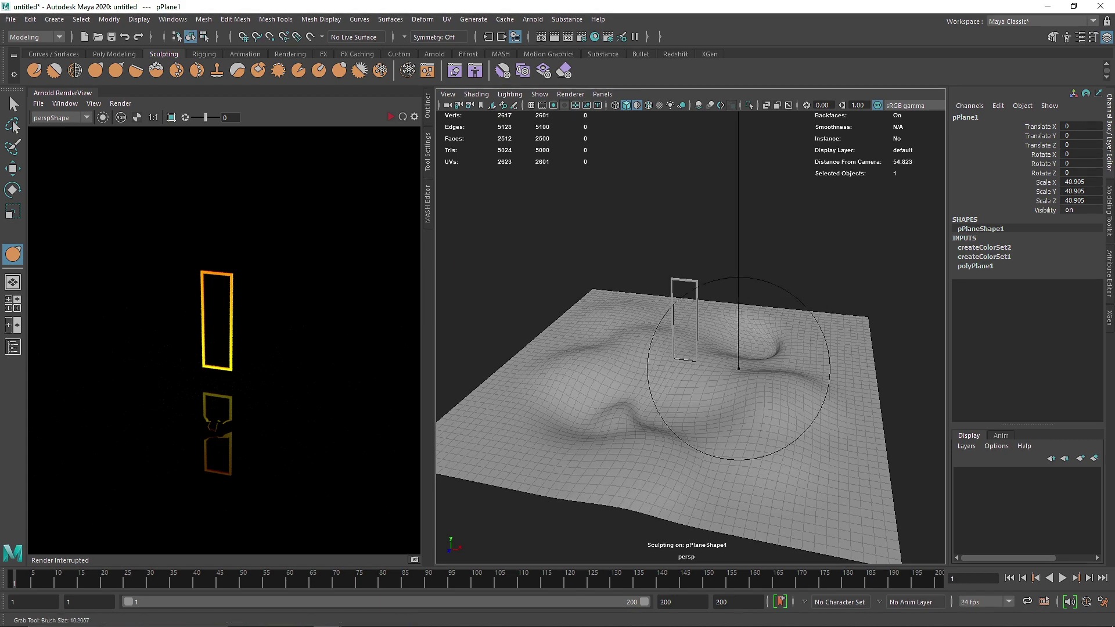
left_click_drag(808, 418, 801, 395)
left_click_drag(724, 468, 749, 459)
left_click_drag(604, 365, 622, 322)
key("q")
left_click(522, 232)
- Restart the Arnold render and frame the rectangular frame closely from a low angle with its floor reflection in view
left_click(391, 117)
mouse_move(691, 407)
left_mouse_down("alt")
mouse_move(685, 350)
mouse_move(726, 373)
mouse_move(703, 388)
left_mouse_up("alt")
scroll(695, 384, "up", 3)
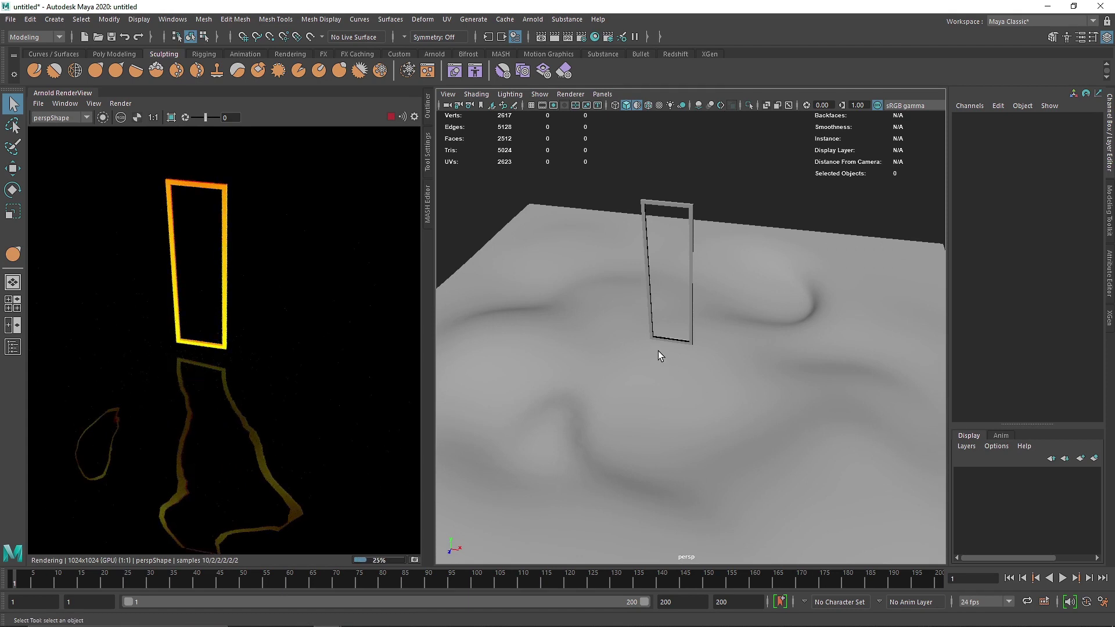
scroll(668, 363, "up", 3)
left_click_drag(646, 393, 640, 373, "alt")
middle_click_drag(618, 368, 621, 365, "alt")
left_click_drag(621, 364, 621, 288, "alt")
middle_click_drag(622, 289, 698, 365, "alt")
- In the frame material's aiRampRgb1, change the ramp colour at position 0 to blue and set the ramp type to u
left_click(736, 315)
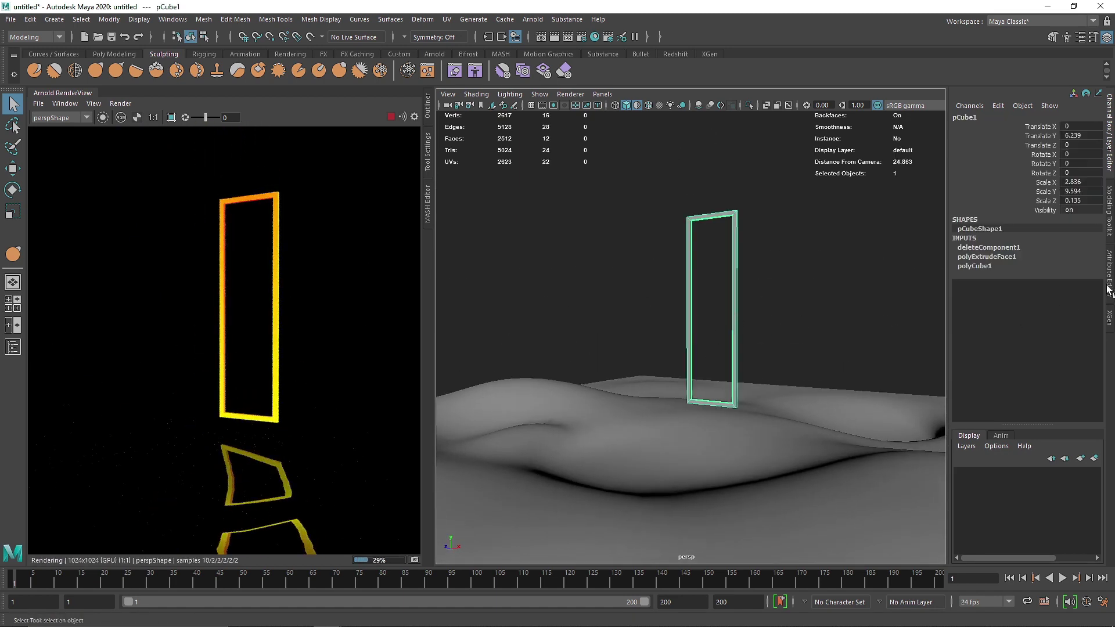
left_click(1108, 288)
left_click(1034, 118)
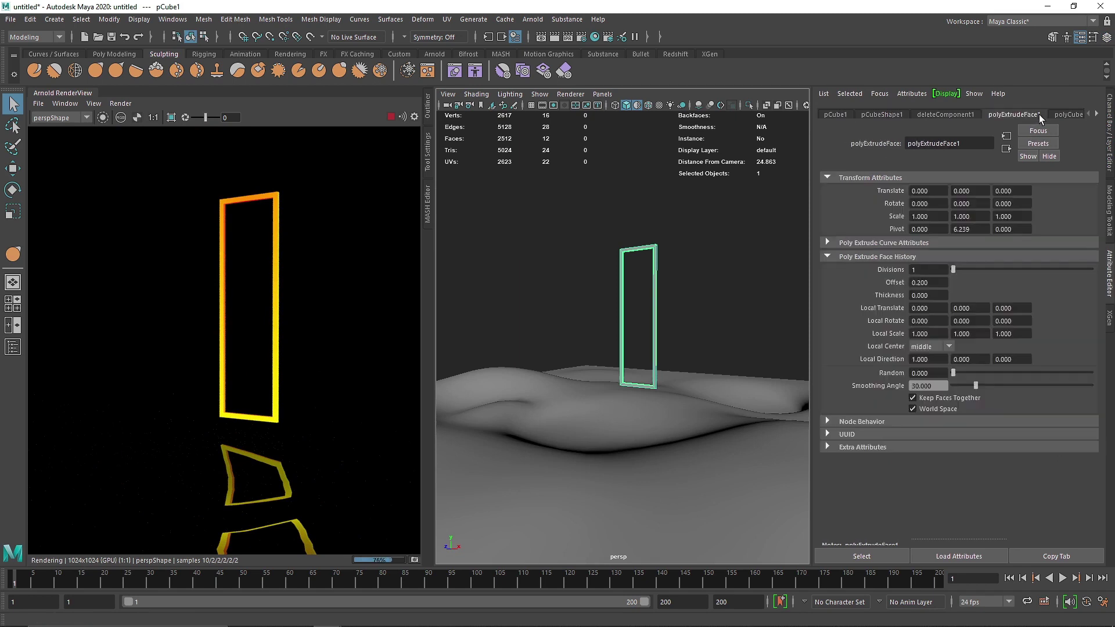
left_click(1039, 113)
left_click(1078, 472)
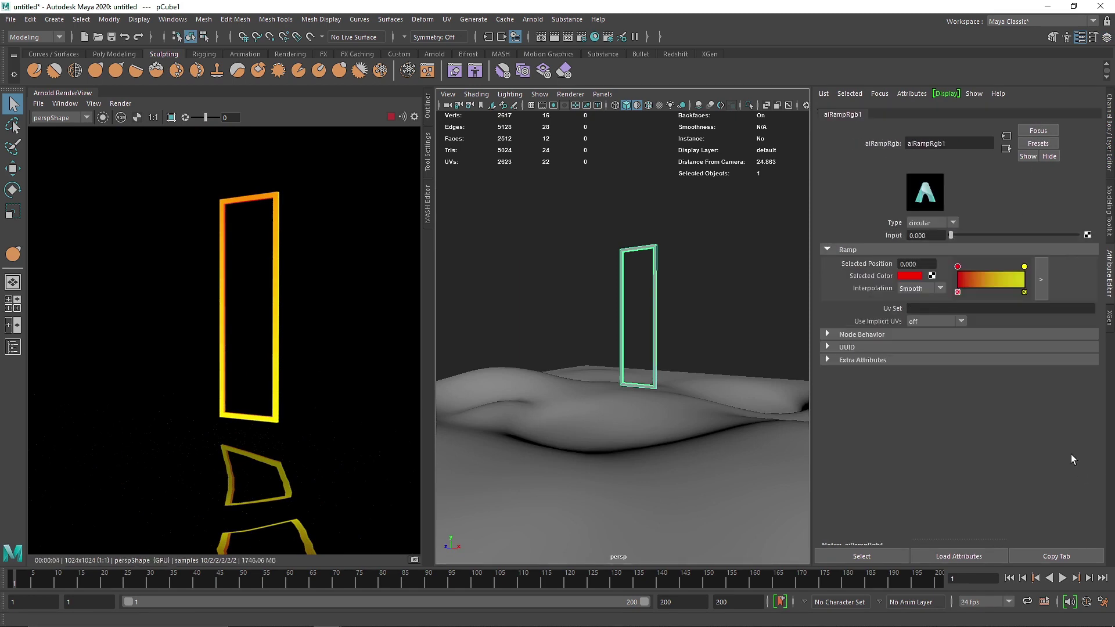
left_click(911, 276)
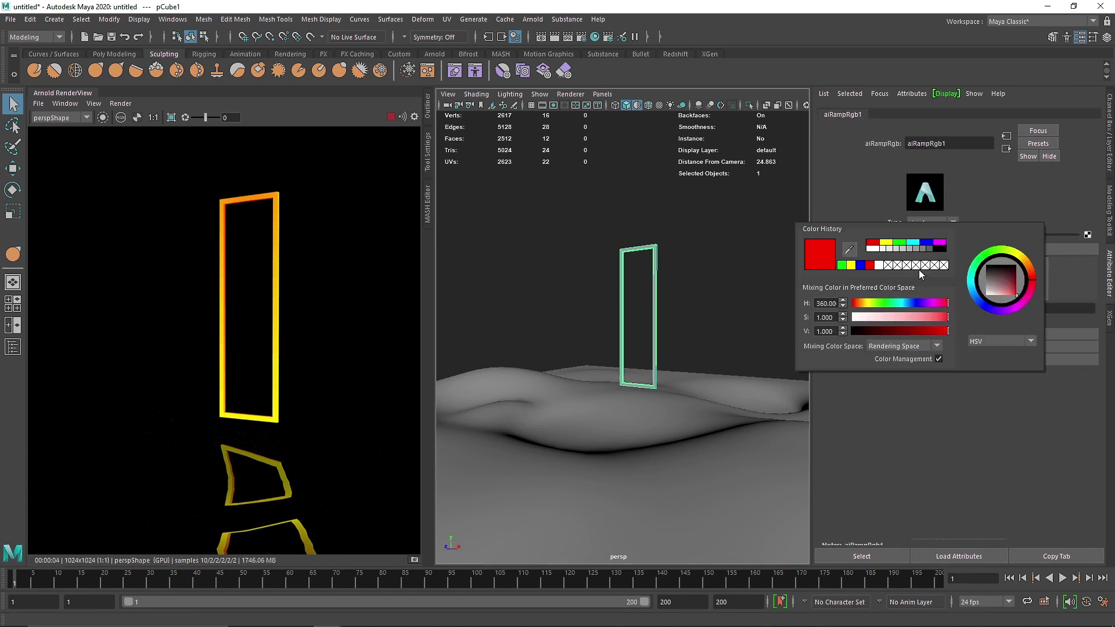
left_click(924, 242)
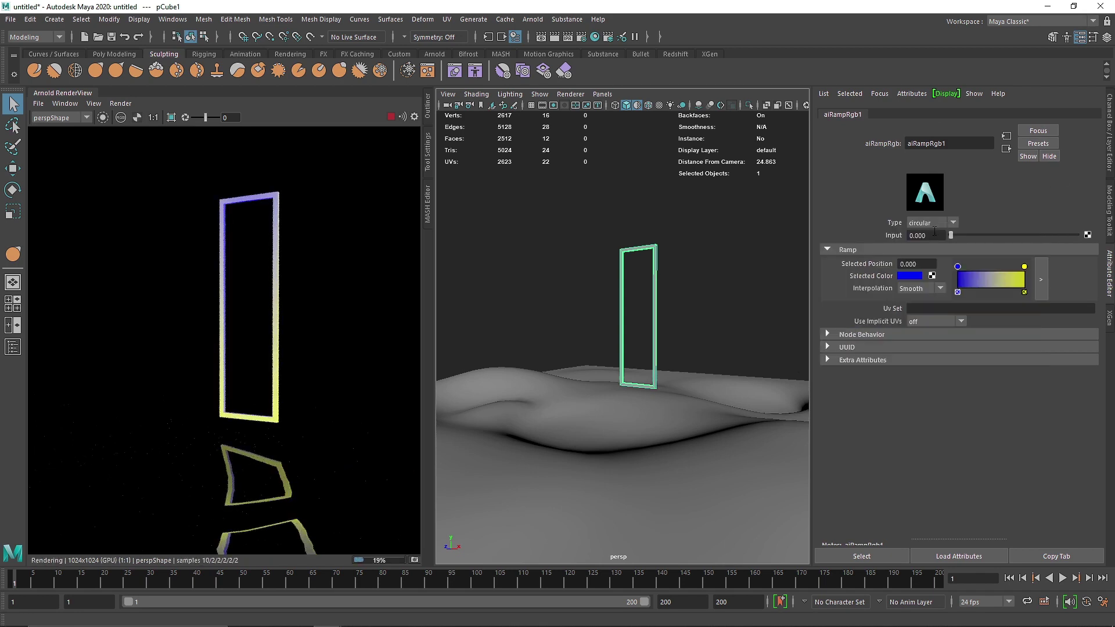
left_click(928, 246)
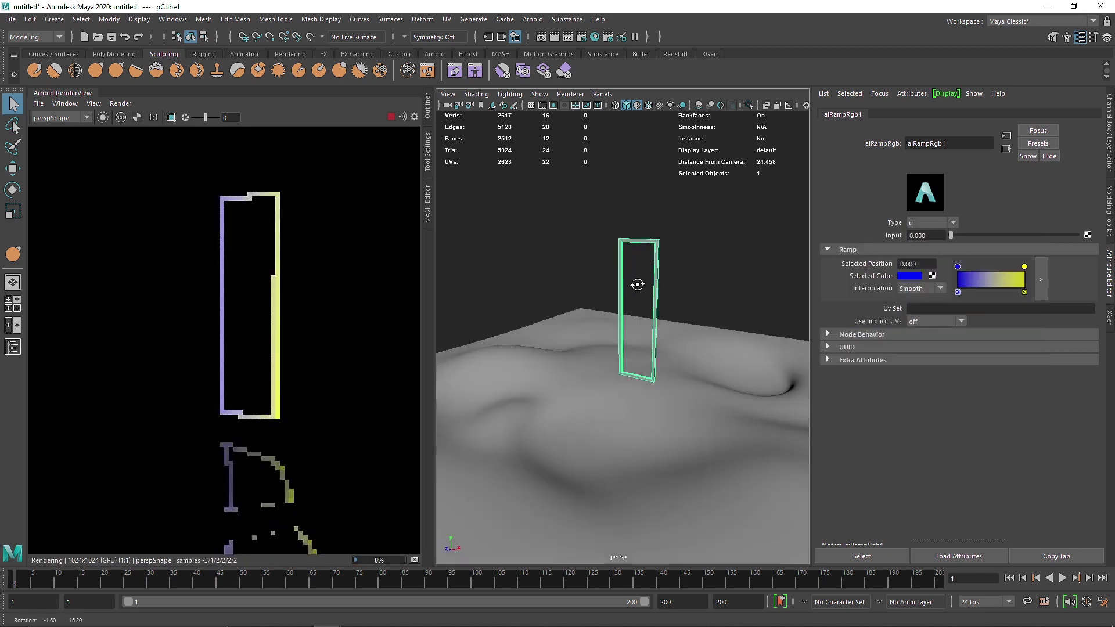